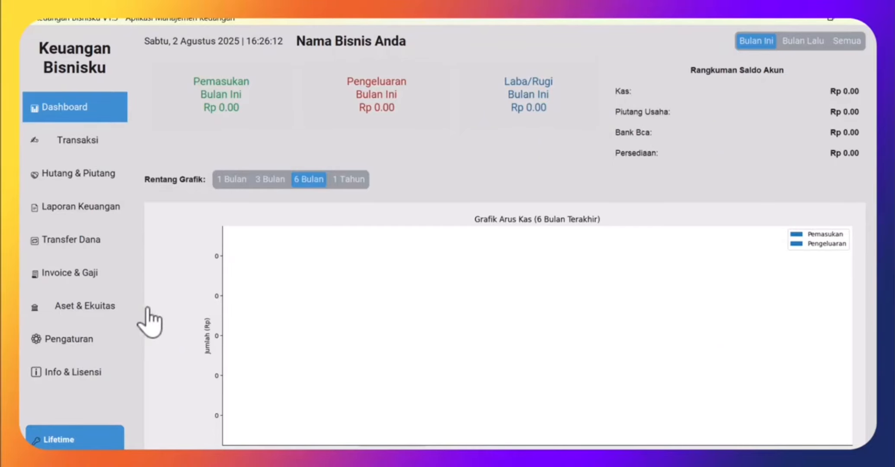
- Go from the Dashboard to the Pengaturan page with company profile, bank and category settings
left_click(125, 335)
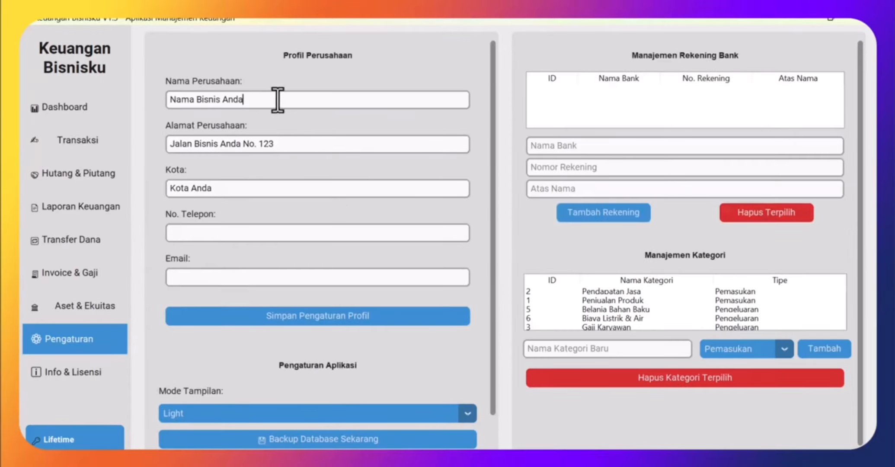
- Replace the placeholders with company name PT Cuan Bersama Sentosa, its street address and city Ponorogo
left_click_drag(234, 99, 158, 100)
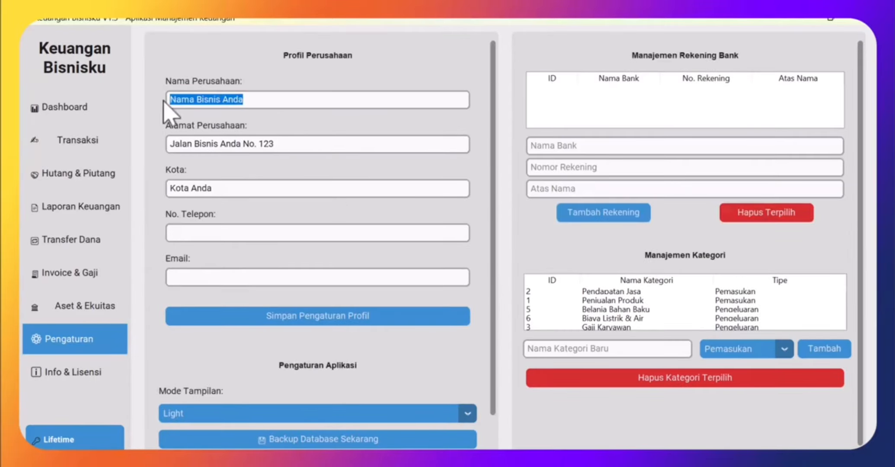
type("PT Cua")
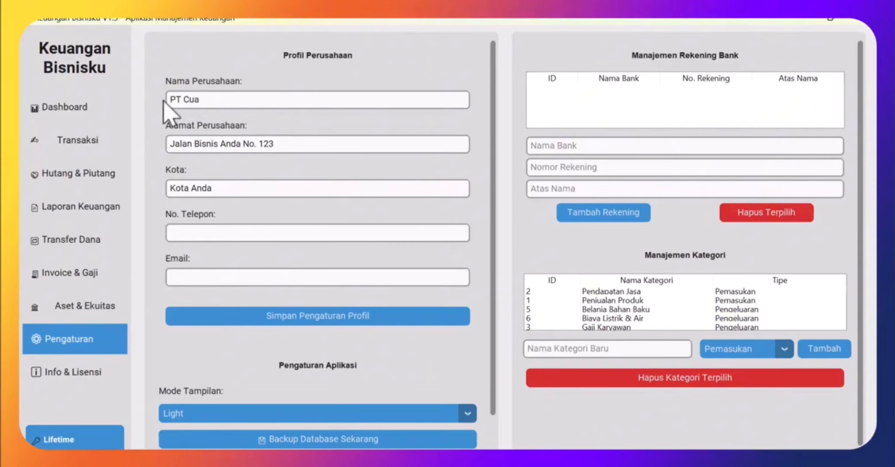
type("n Bersama Sentosa")
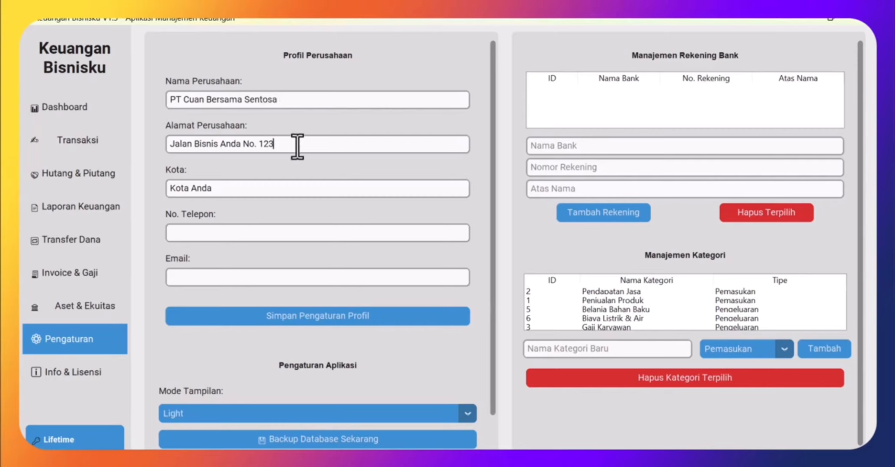
left_click_drag(300, 143, 130, 137)
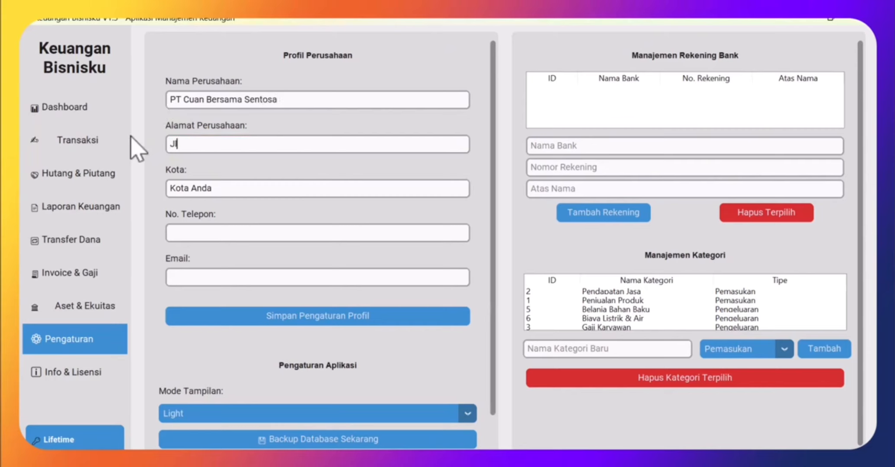
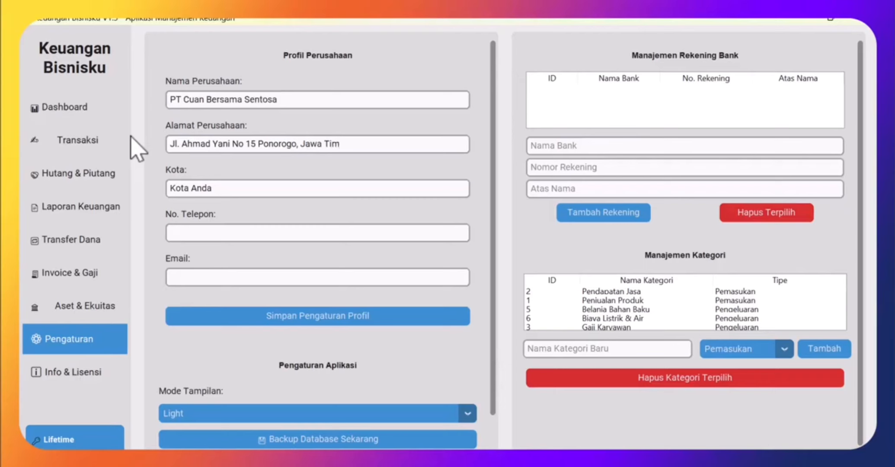
left_click(242, 189)
key("ctrl+shift+Left")
key("ctrl+shift+Left")
type("Ponorogo")
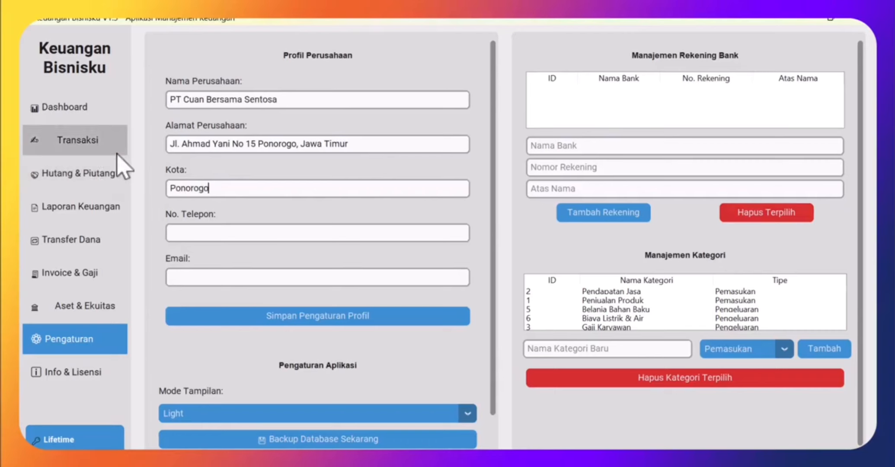
- Fill in the company phone number and e-mail address, then save the profile
left_click(201, 239)
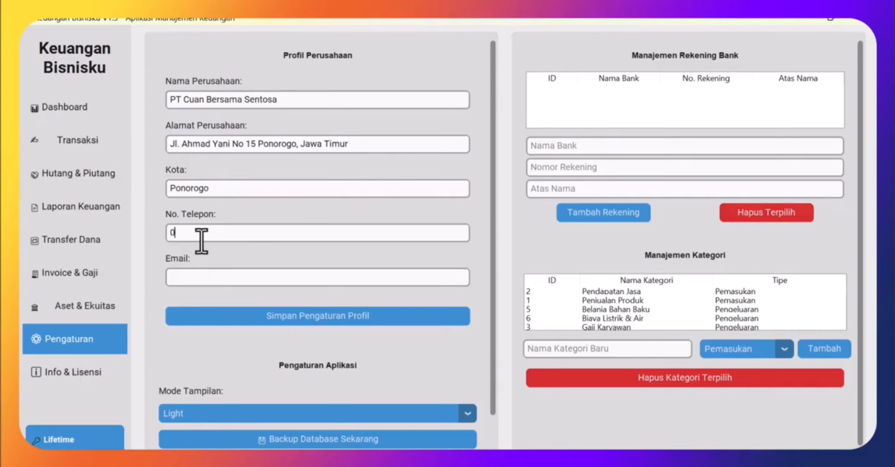
left_click(208, 276)
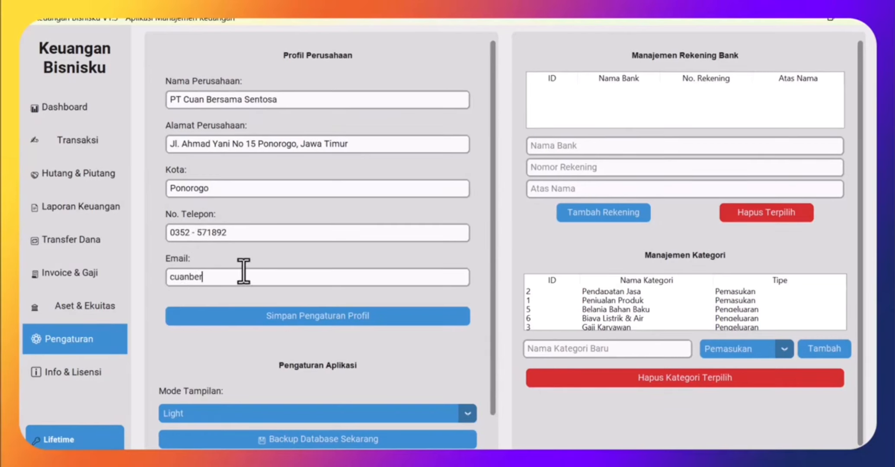
left_click(326, 318)
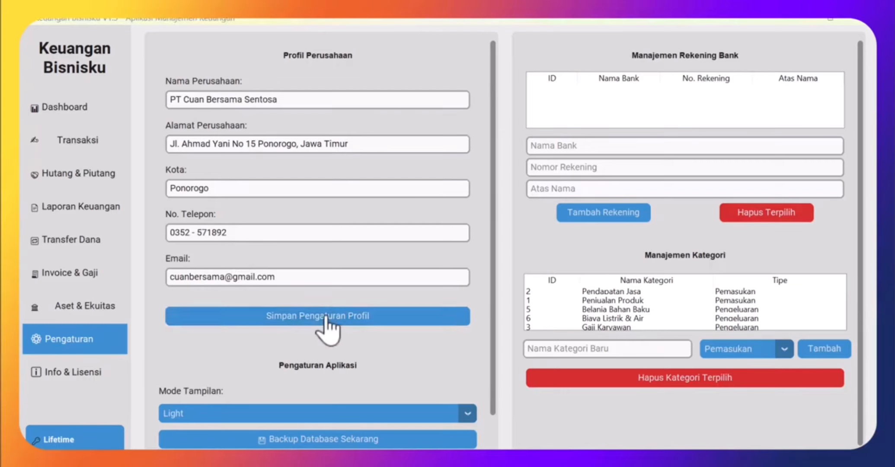
- Add a BCA bank account with its account number, held by PT Cuan
left_click(510, 292)
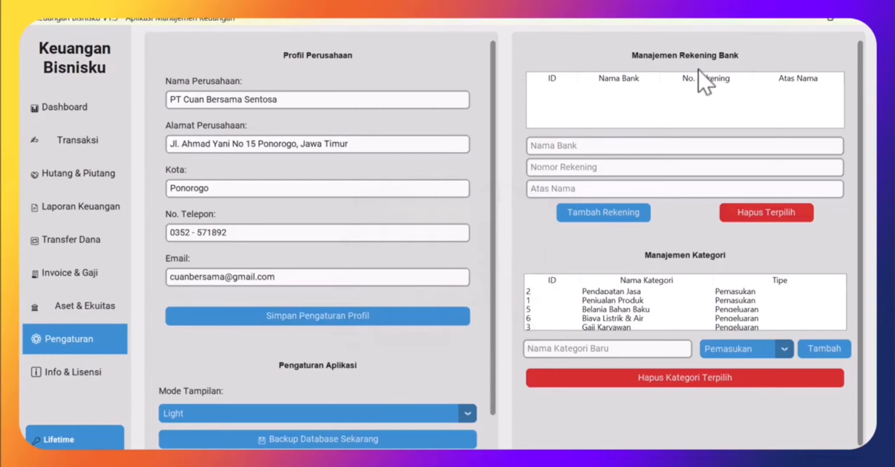
left_click(618, 147)
type("BCA")
left_click(616, 168)
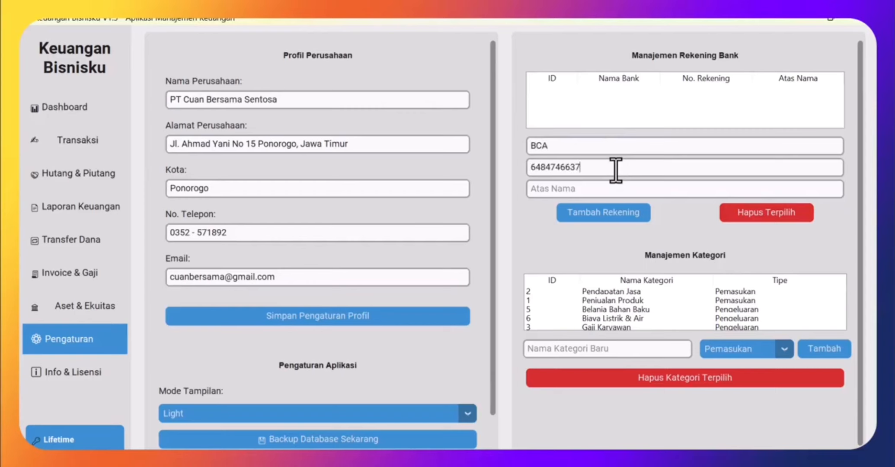
left_click(624, 195)
type("PT Cuan")
left_click(573, 213)
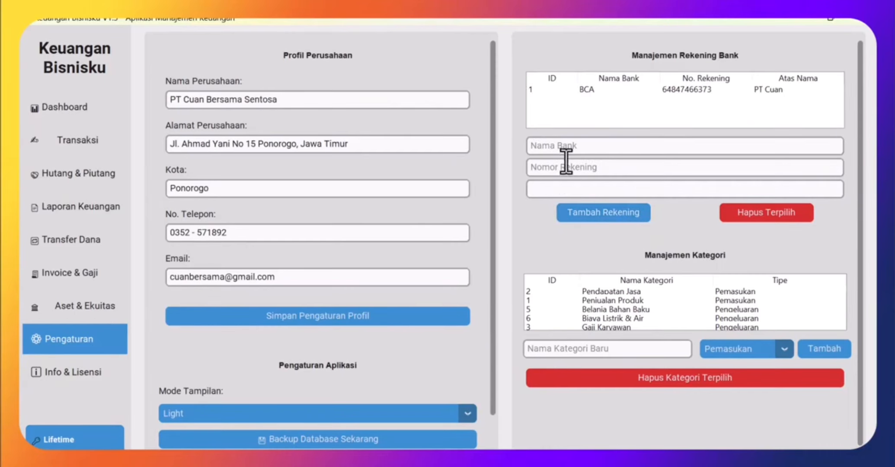
- Add a BRI bank account with its account number, held by PT Cuan
left_click(571, 147)
type("BRI")
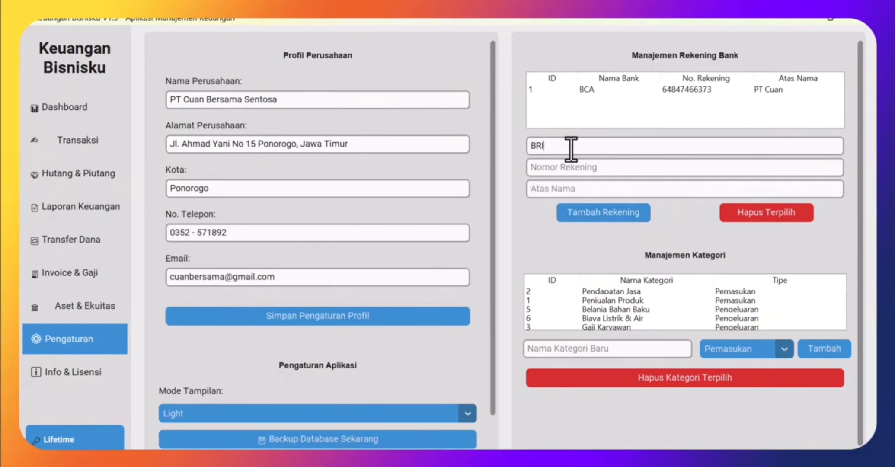
left_click(580, 170)
left_click(586, 189)
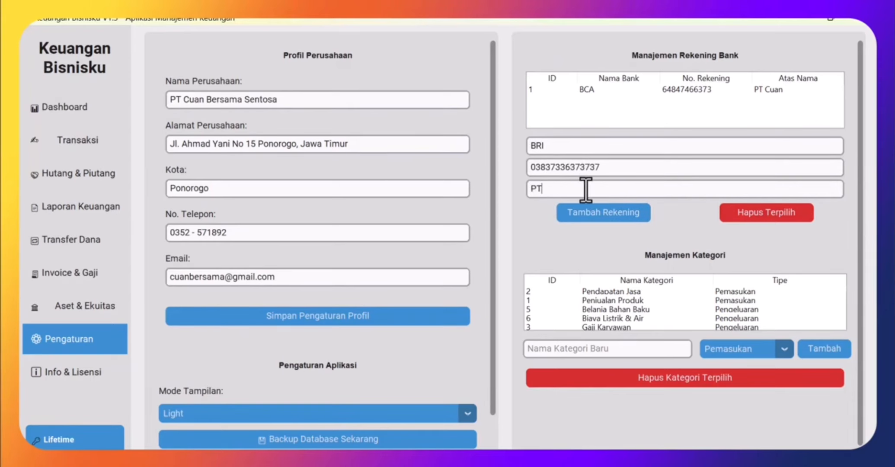
type("PT Cuan")
left_click(615, 224)
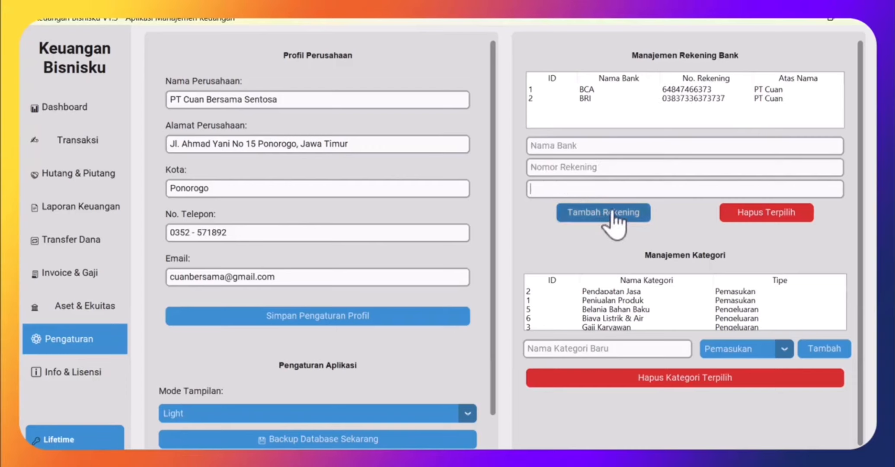
- Add a Mandiri bank account with its account number, held by PT Cuan
left_click(575, 147)
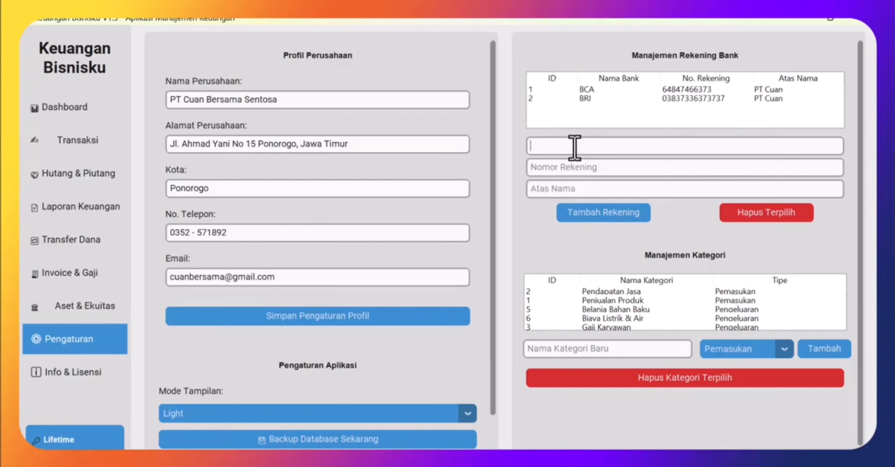
type("Mandiri")
left_click(599, 169)
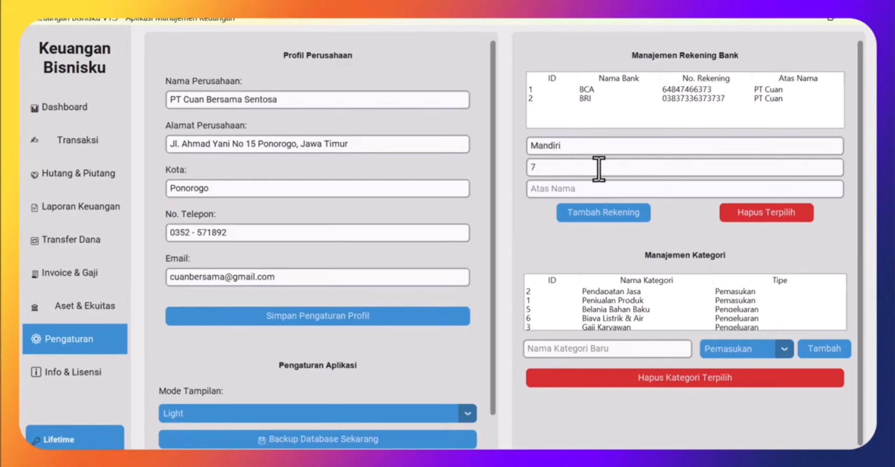
left_click(603, 188)
type("PT")
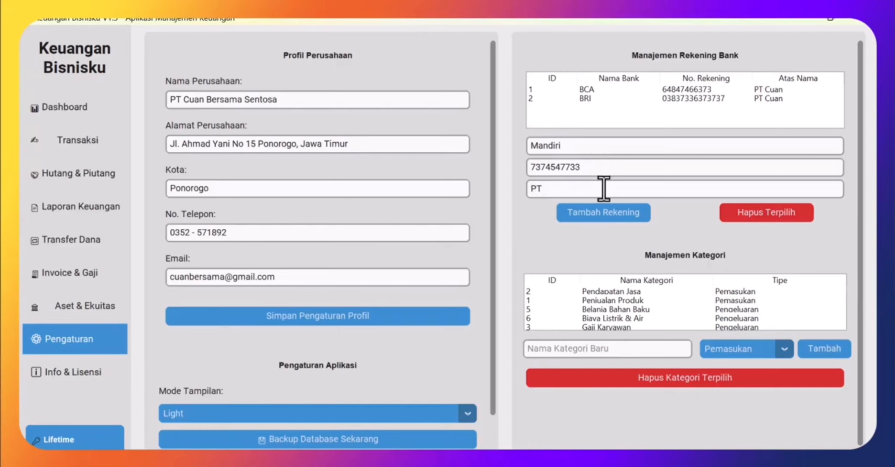
type(" Cuan")
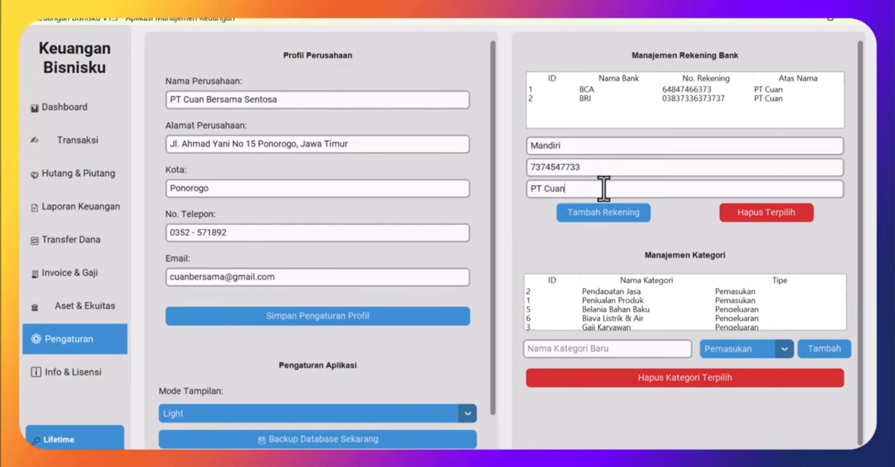
left_click(608, 213)
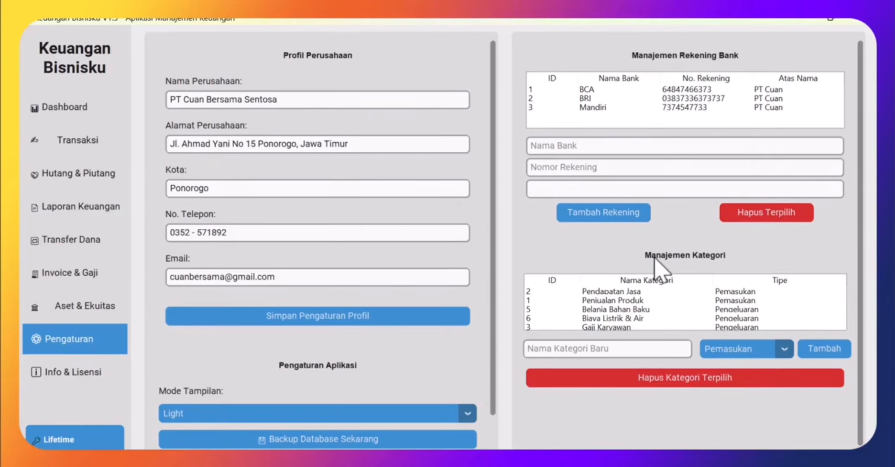
scroll(698, 299, "down", 1)
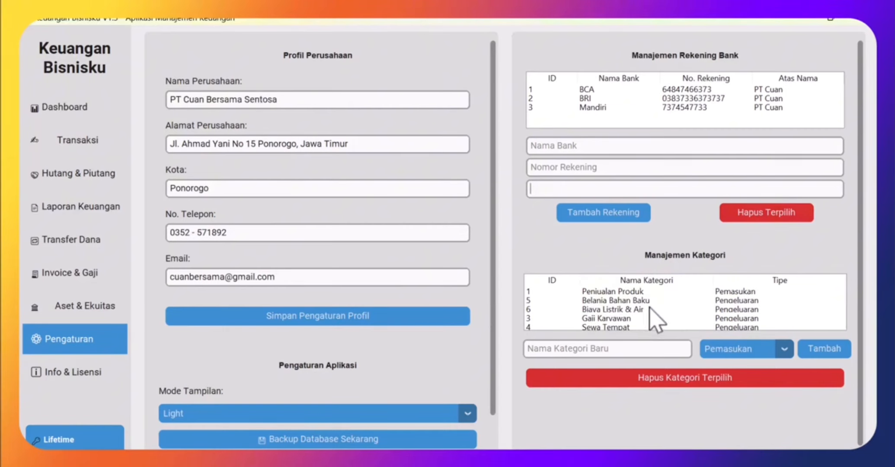
left_click(622, 350)
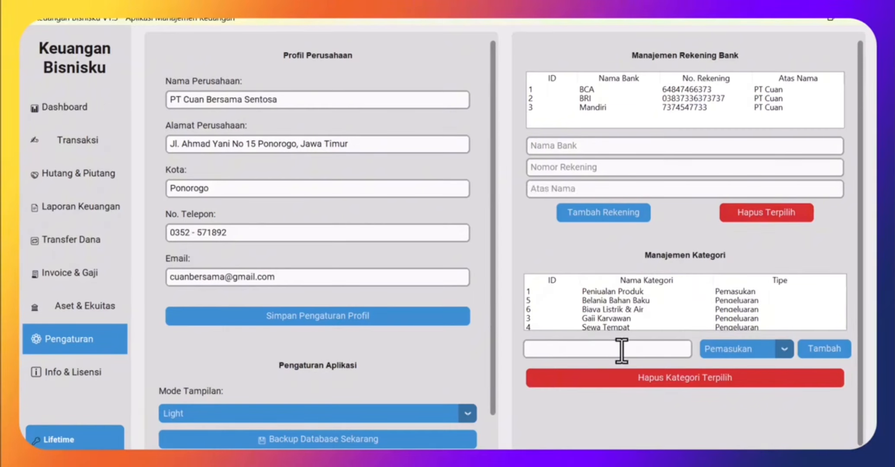
type("Hasil Penjuala")
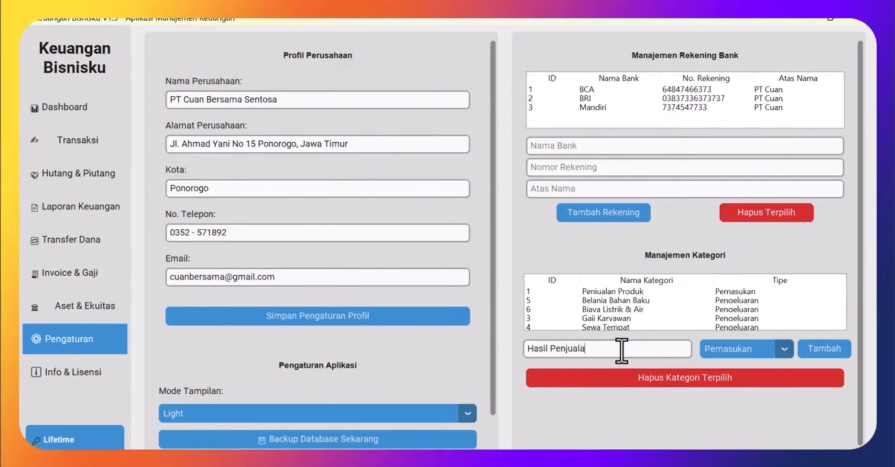
type("n")
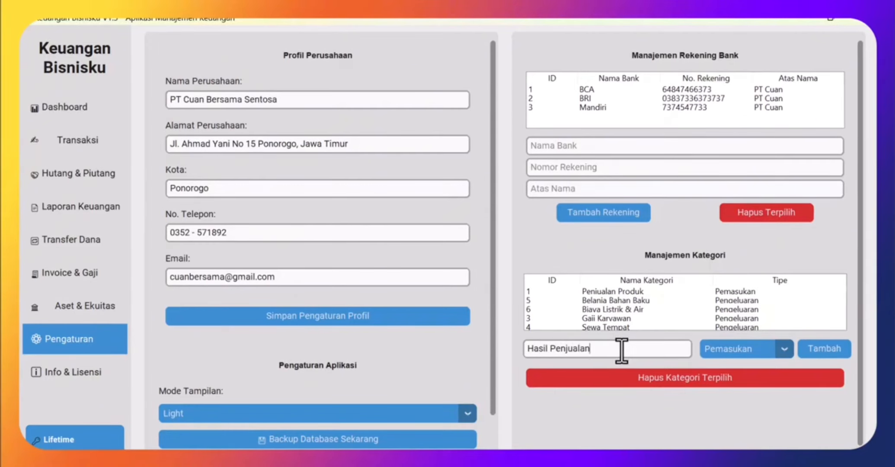
left_click(829, 351)
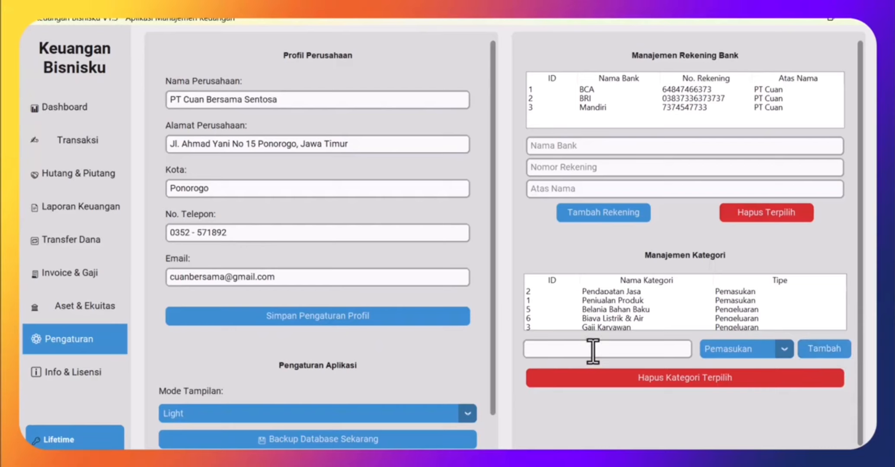
type("Bayar Sampah")
left_click(784, 348)
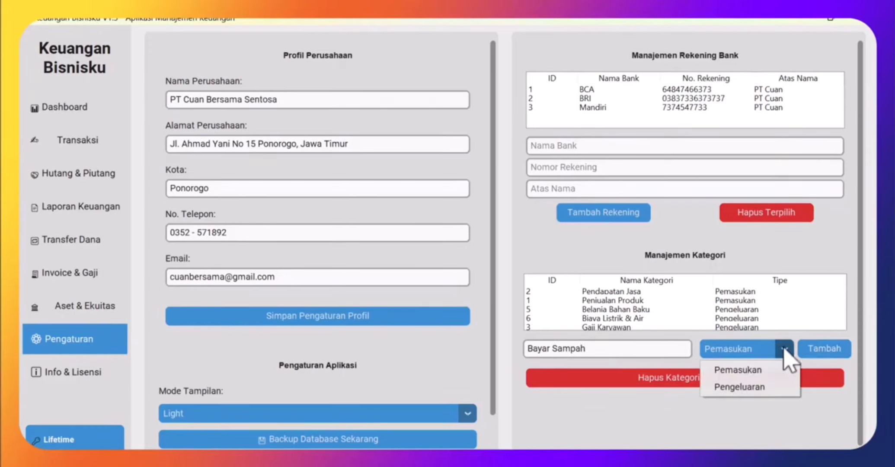
left_click(744, 389)
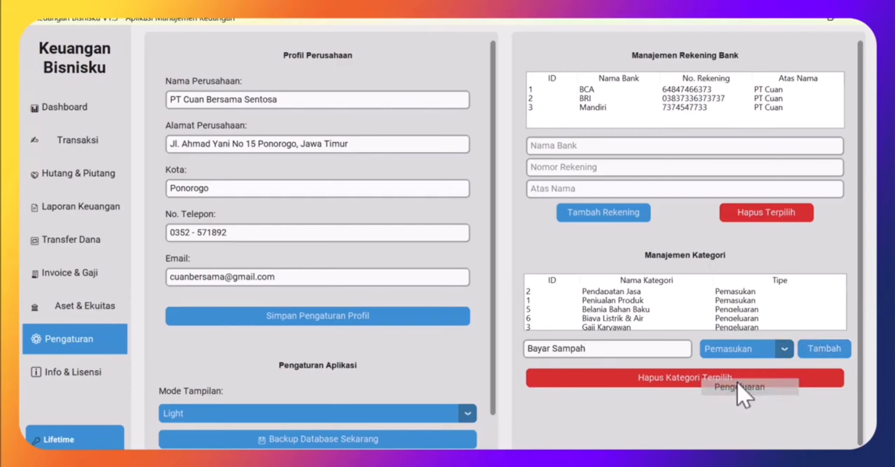
left_click(824, 351)
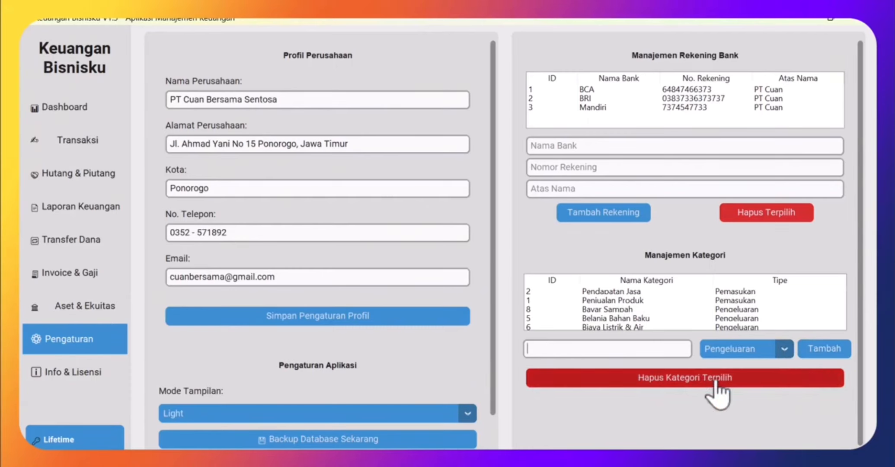
left_click(734, 410)
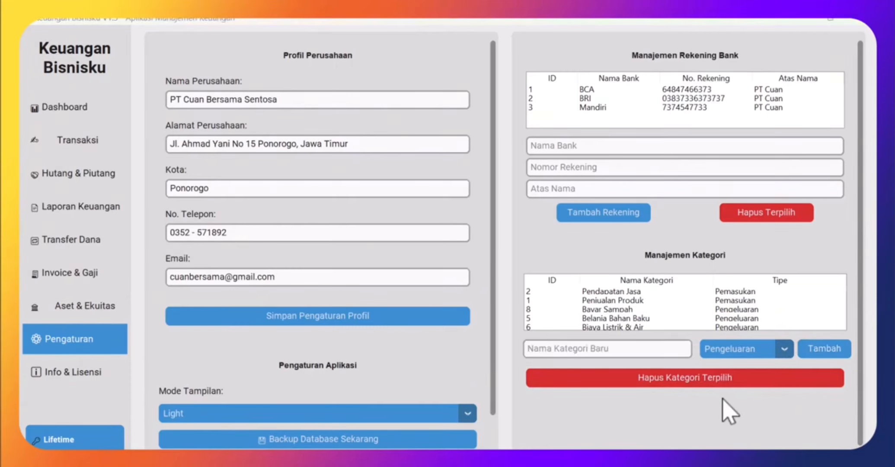
scroll(623, 317, "down", 2)
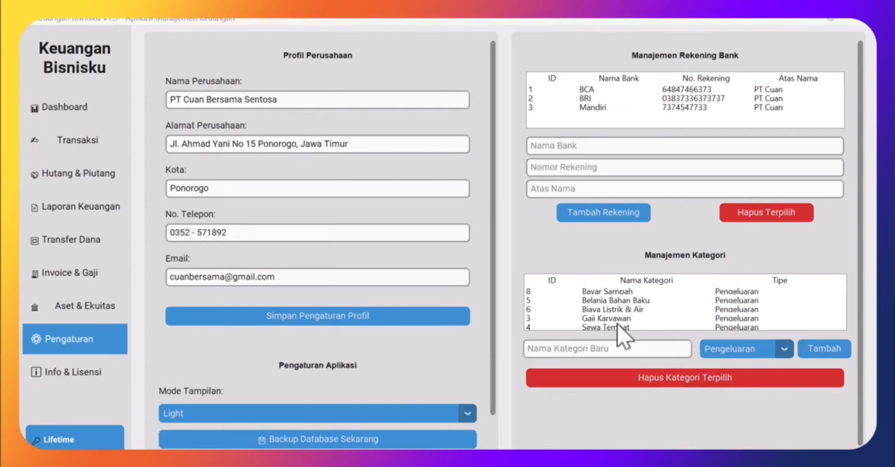
left_click(620, 321)
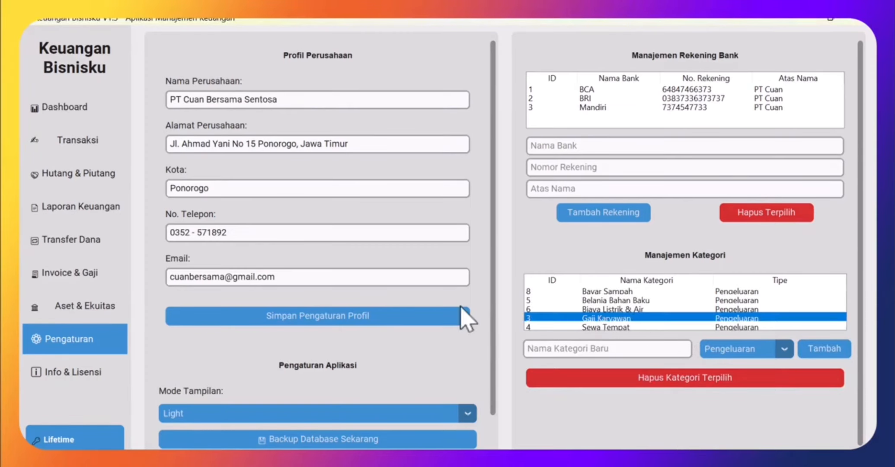
scroll(436, 260, "down", 1)
scroll(250, 188, "up", 1)
- Open the dashboard, where Kas, Piutang Usaha, Bank Bca and Persediaan all show Rp 0.00
left_click(81, 111)
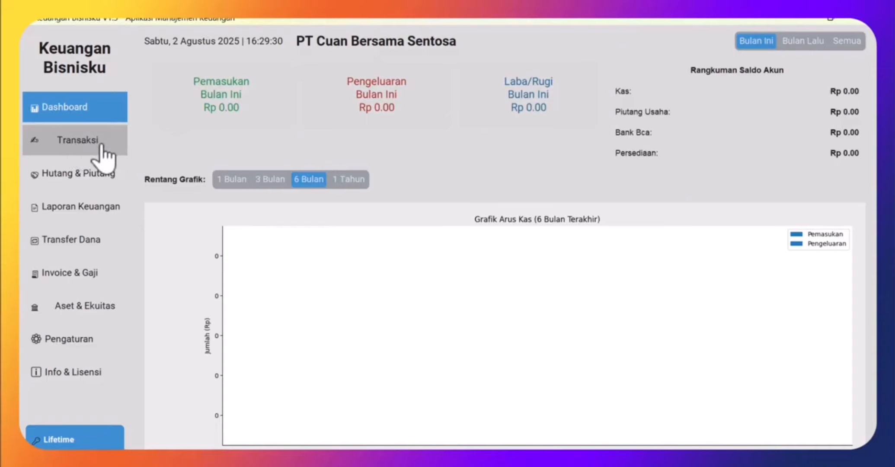
- Add transaction 1: Pemasukan, Penjualan Produk, Rp 5,000,000 on 02-08-2025 for beauty soap sales
left_click(59, 147)
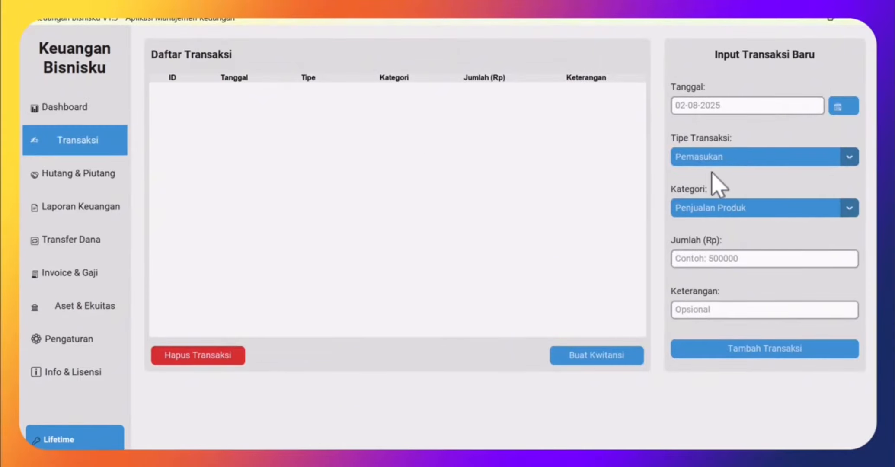
left_click(751, 209)
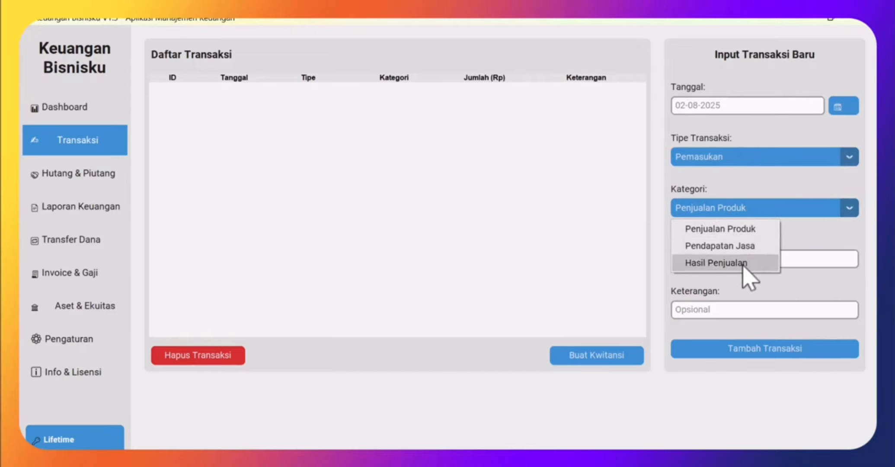
left_click(739, 231)
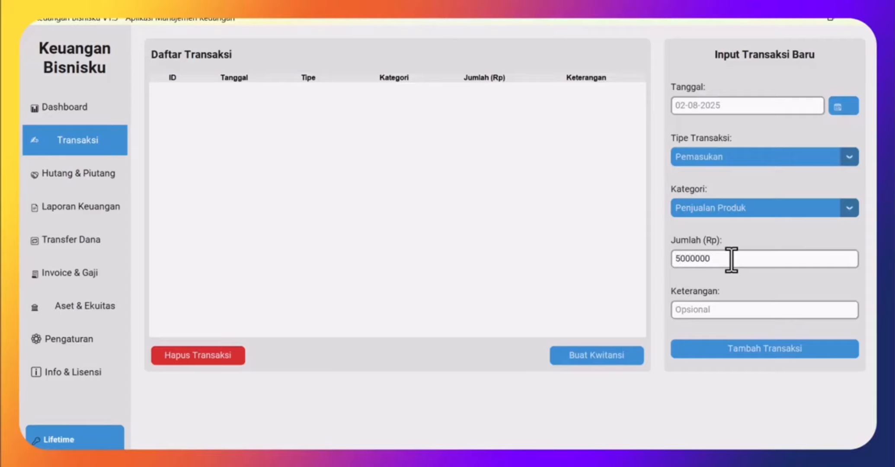
left_click(739, 308)
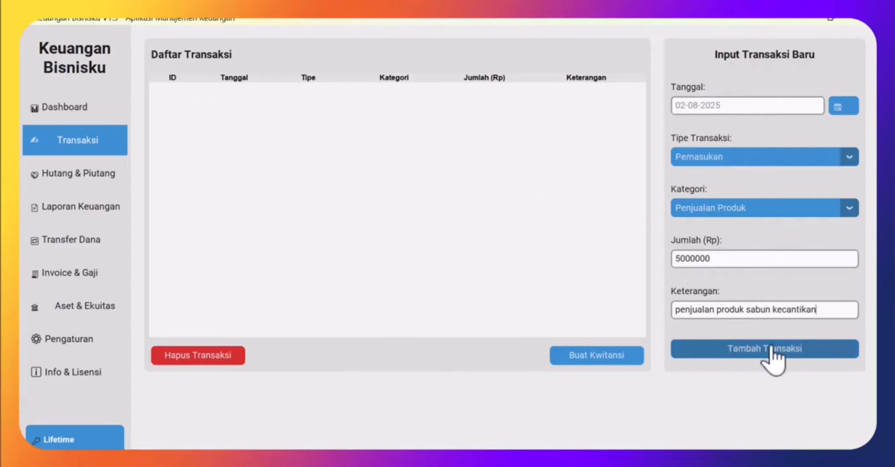
left_click(745, 349)
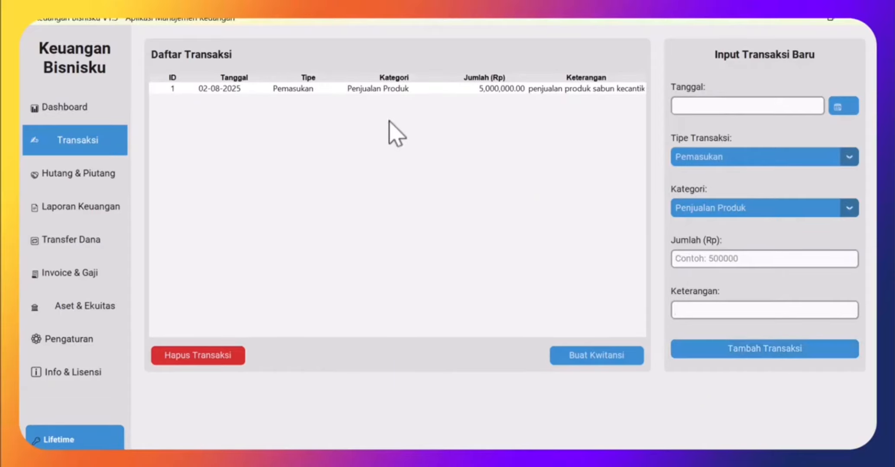
left_click(386, 85)
- Create a receipt for transaction 1, purpose Pembelian Sabun Kecantikan, and save it as PDF in Downloads
left_click(366, 89)
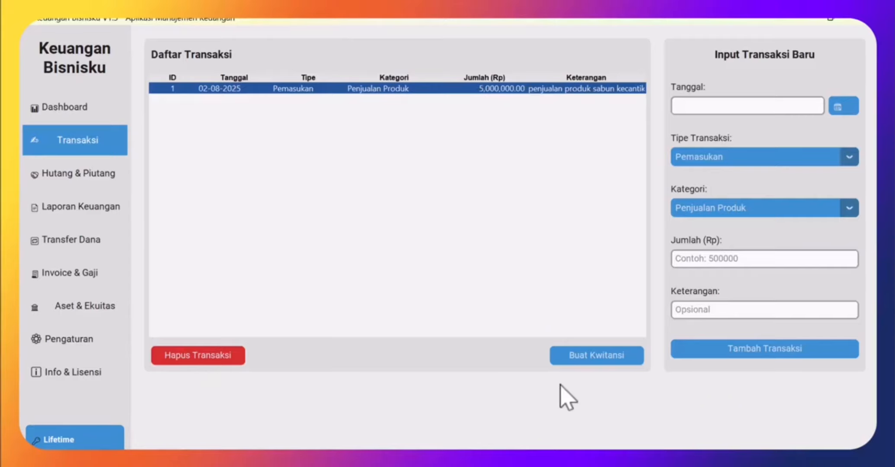
left_click(600, 360)
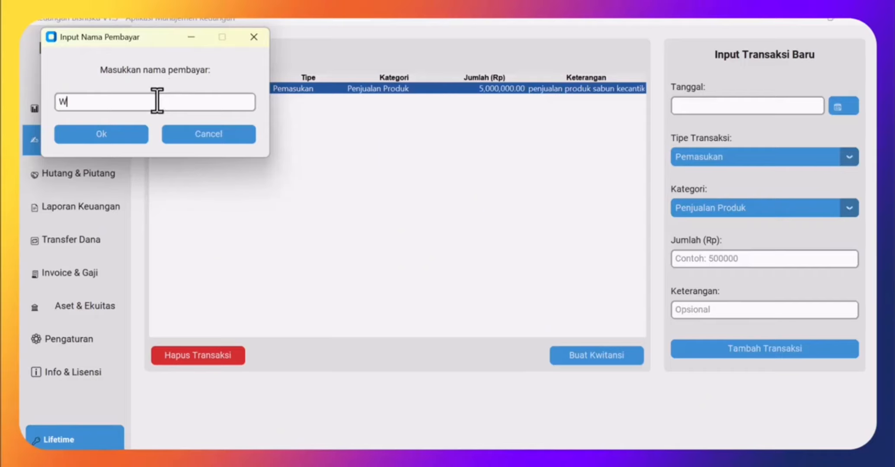
left_click(115, 135)
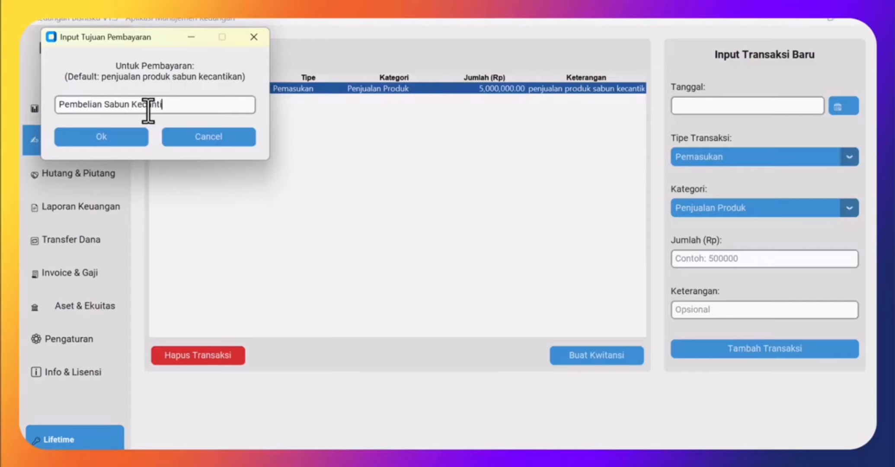
left_click(104, 136)
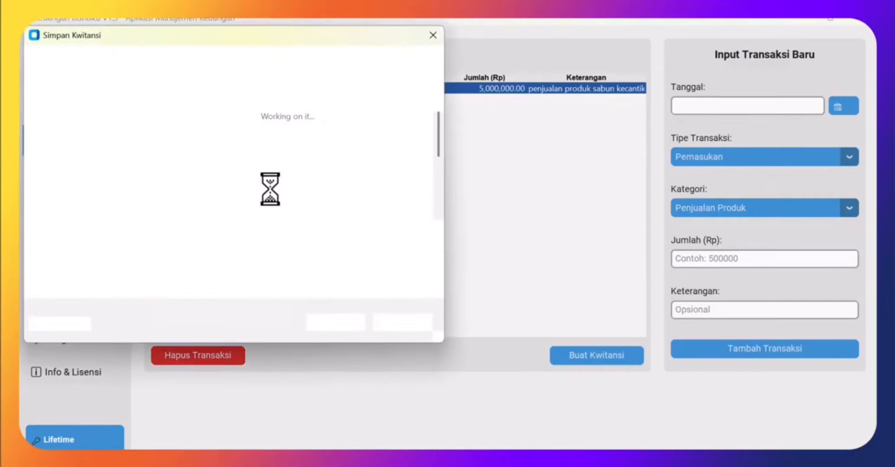
scroll(100, 192, "down", 1)
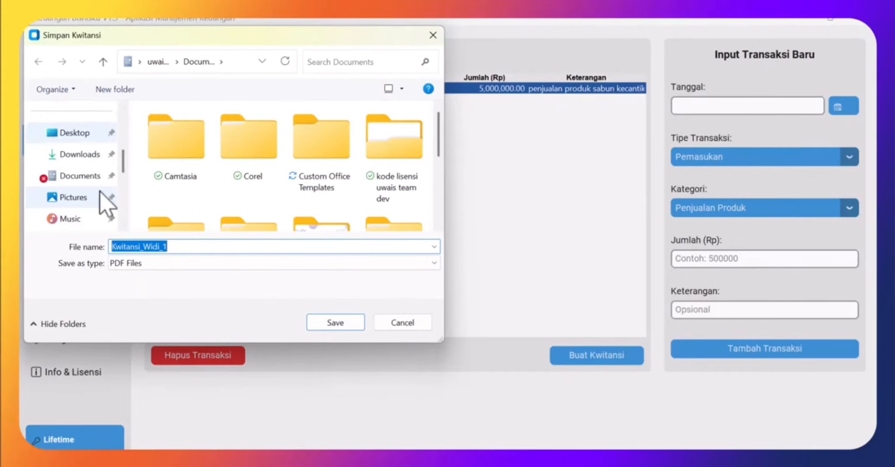
left_click(77, 157)
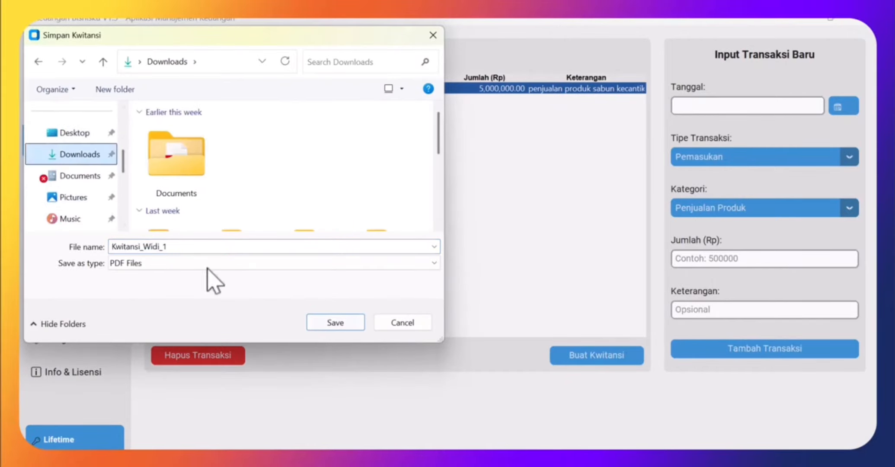
left_click(333, 325)
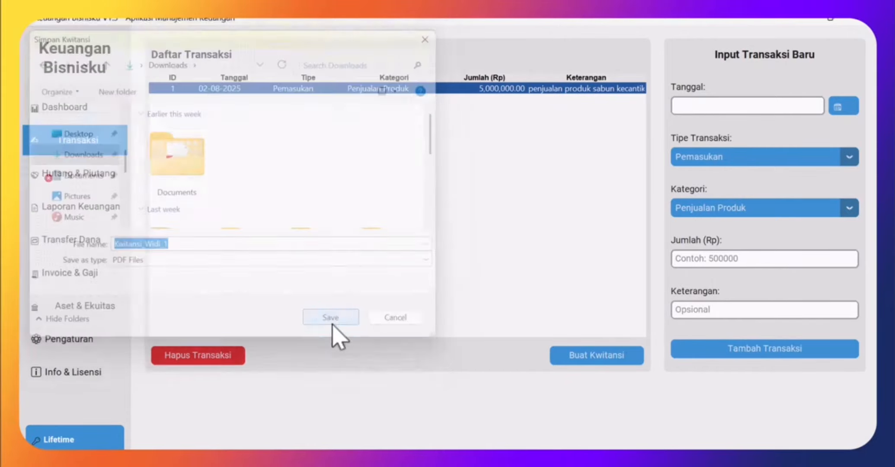
left_click(516, 295)
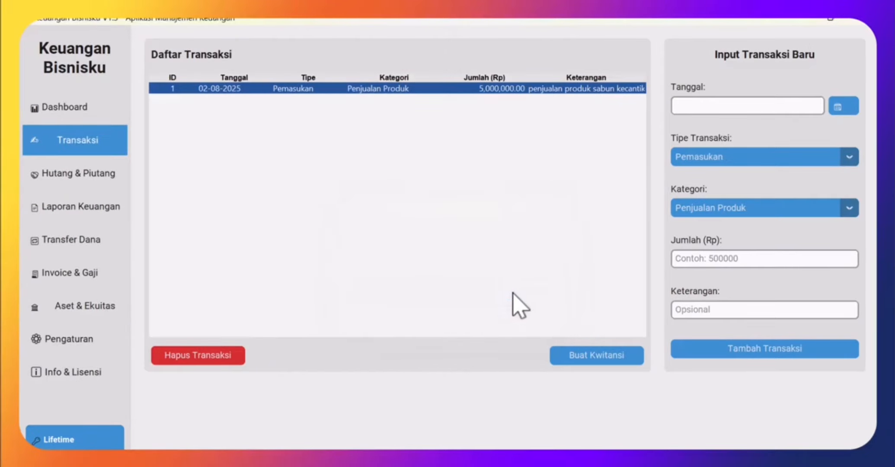
- Find the saved receipt PDF in the Downloads folder and open it
left_click(359, 458)
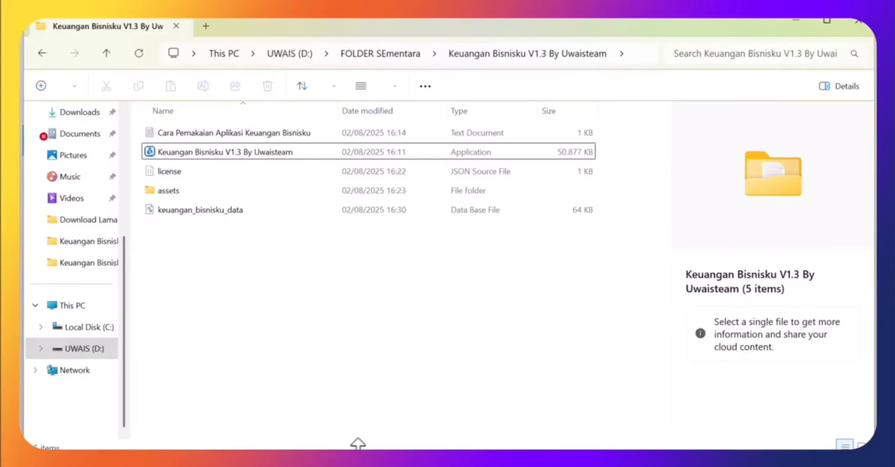
left_click(71, 114)
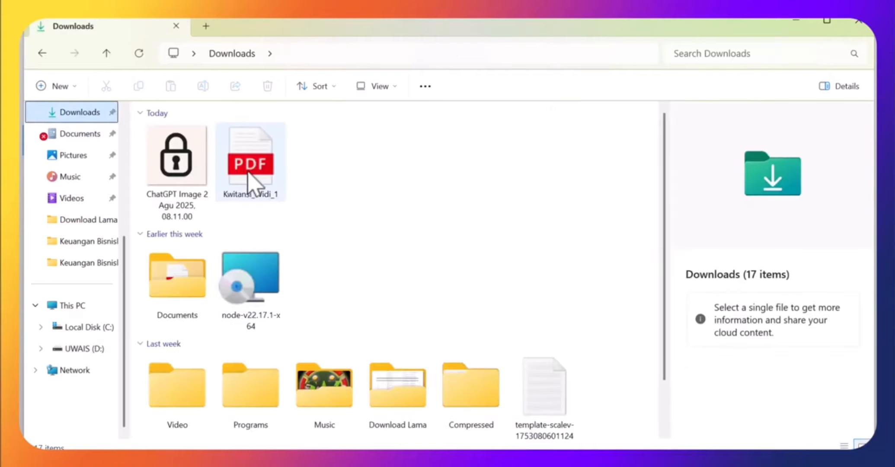
left_click(254, 175)
double_click(254, 177)
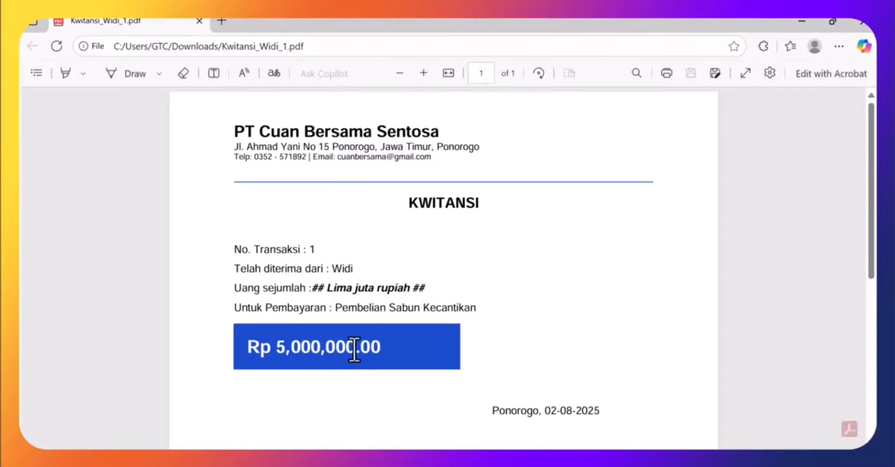
- Scroll through the Rp 5,000,000 receipt in Edge, then close the PDF
scroll(418, 308, "down", 5)
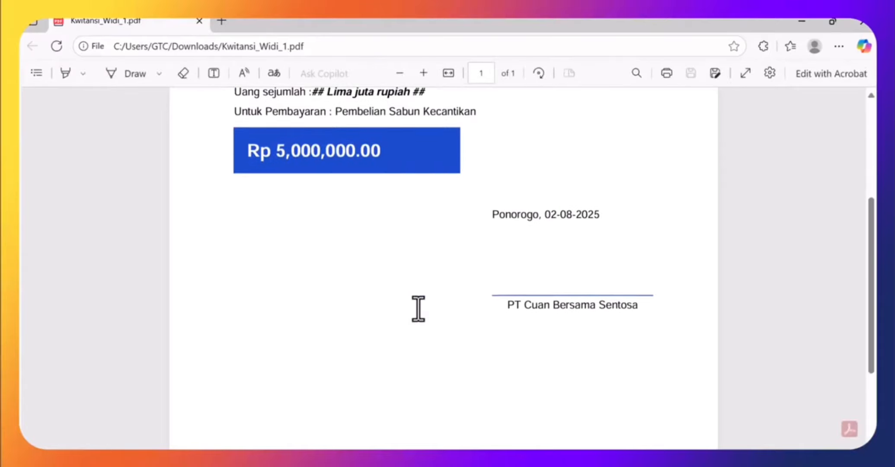
scroll(418, 307, "up", 5)
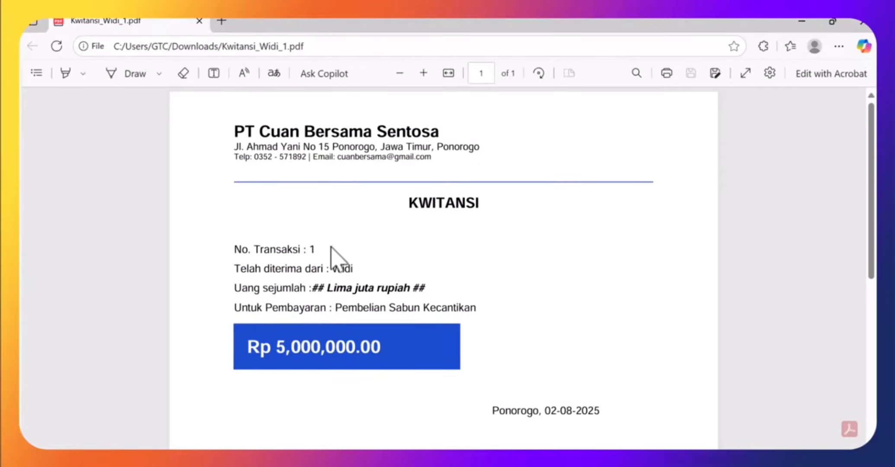
left_click(861, 27)
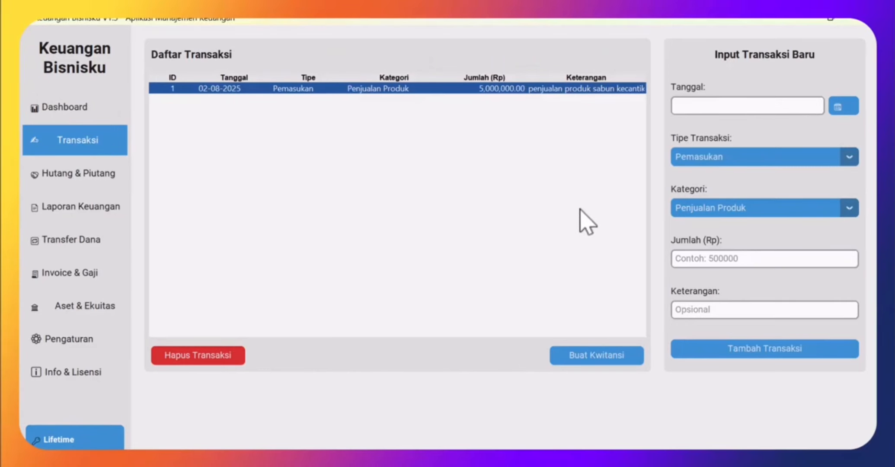
- Add a Rp 2,000,000 Pengeluaran, Gaji Karyawan dated 02-08-2025 for gaji bulan agustus, then view dashboard totals
left_click(846, 106)
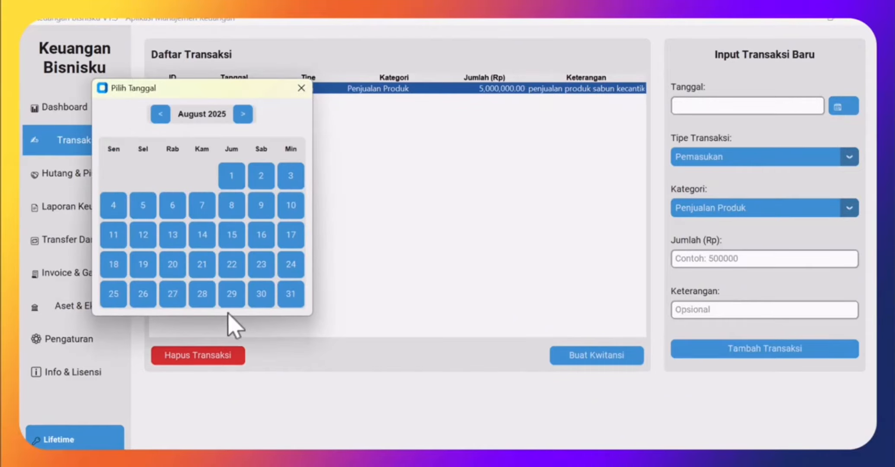
left_click(261, 175)
left_click(754, 158)
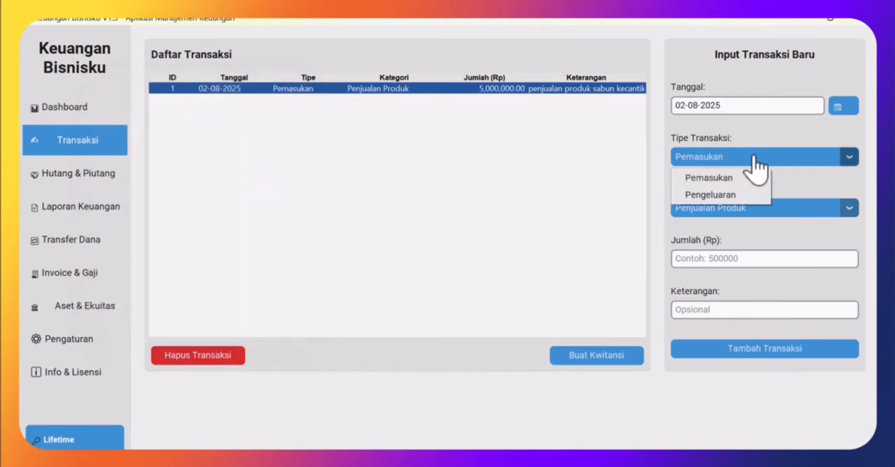
left_click(703, 195)
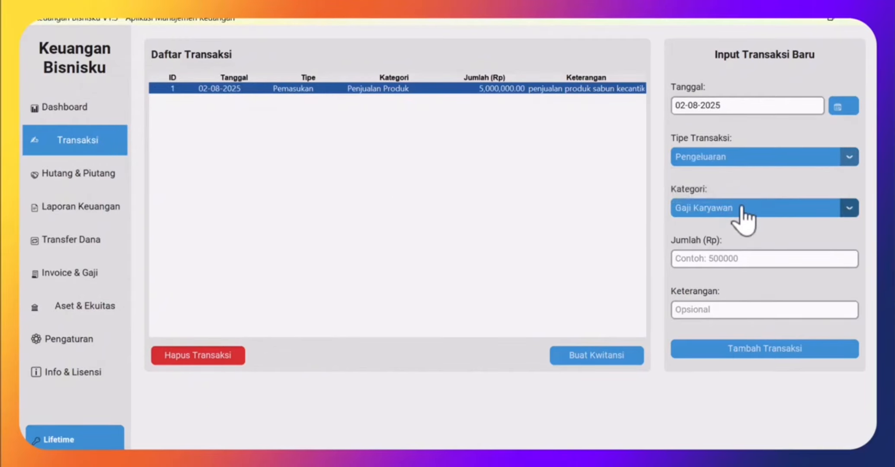
left_click(743, 210)
left_click(799, 231)
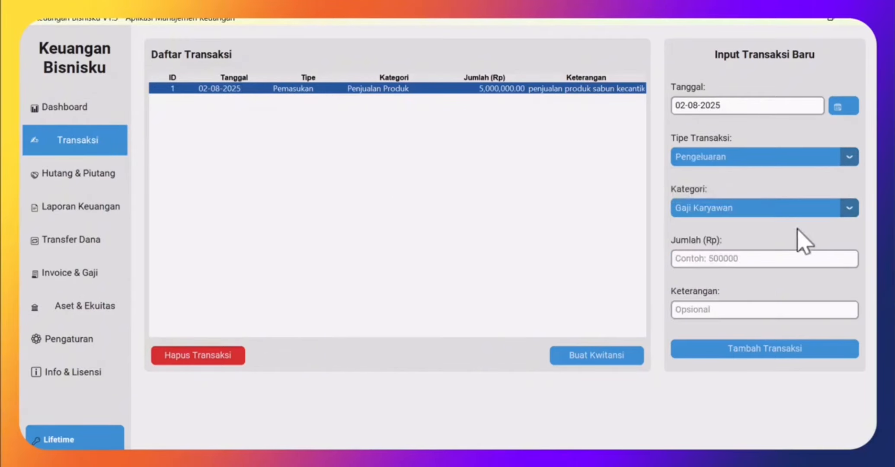
left_click(717, 259)
left_click(708, 313)
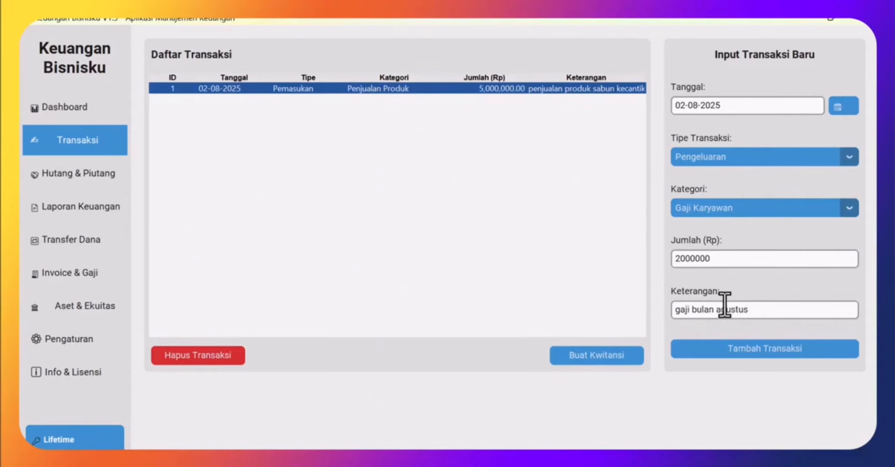
left_click(714, 353)
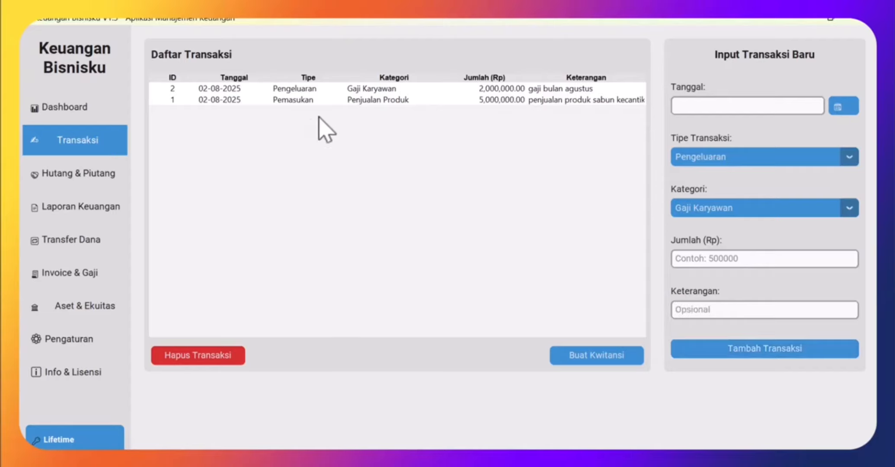
left_click(81, 110)
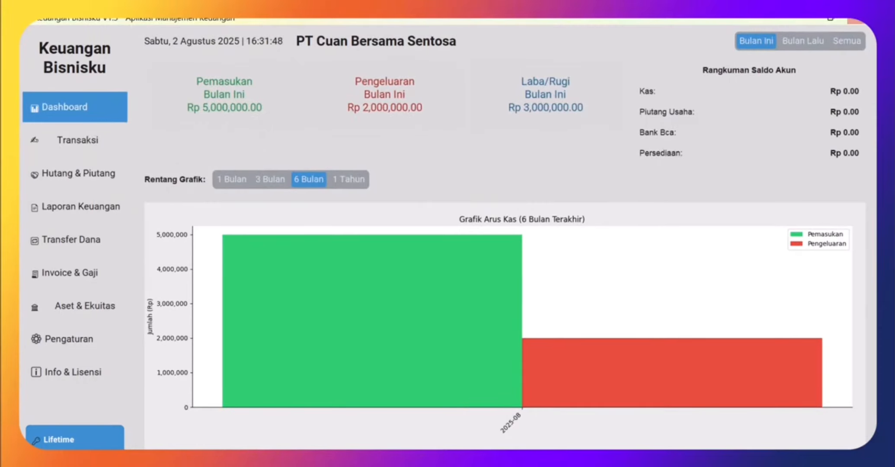
- Compare Bulan Lalu and Bulan Ini totals, set the chart range to 1 Bulan, then return to transactions
left_click(812, 41)
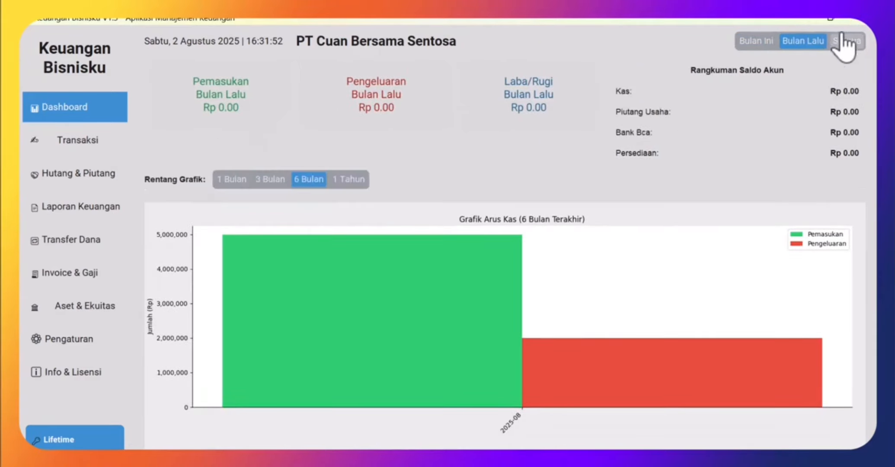
left_click(760, 44)
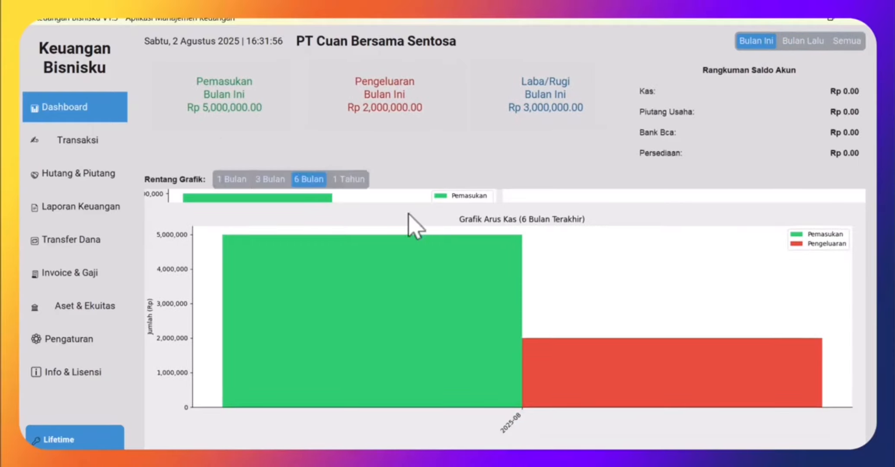
left_click(226, 181)
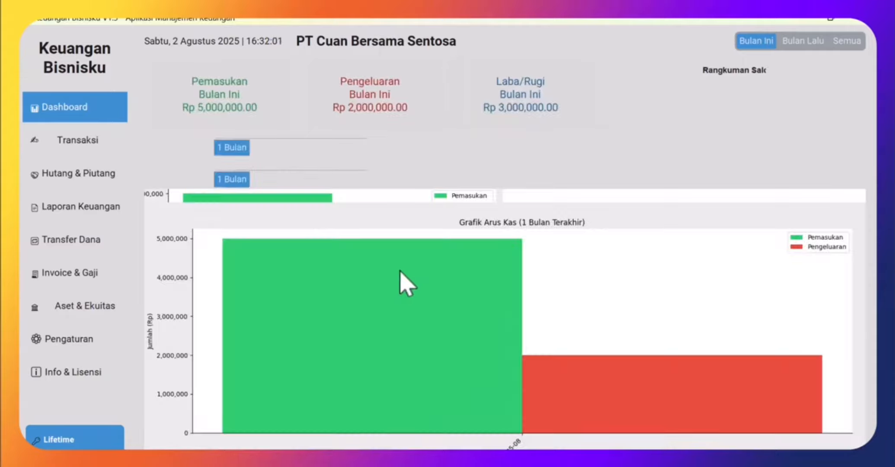
left_click(88, 145)
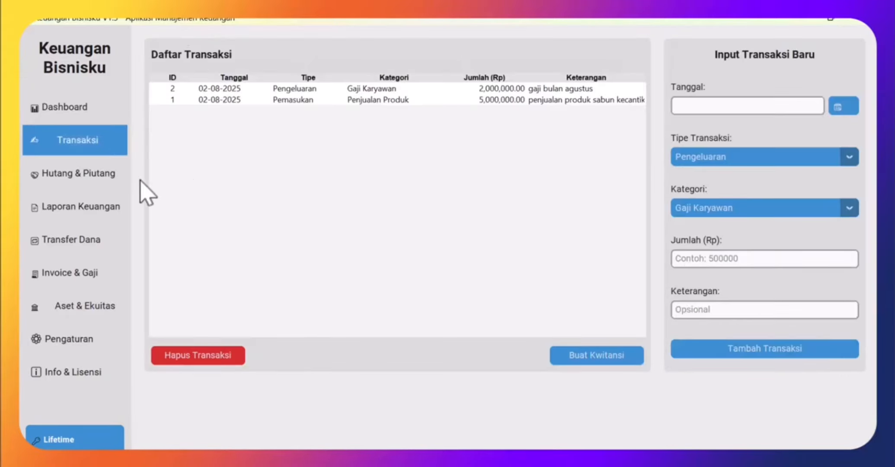
- Add a Rp 5,000,000 debt for pembelian motor with due date 20-09-2025 picked from the calendar
left_click(87, 181)
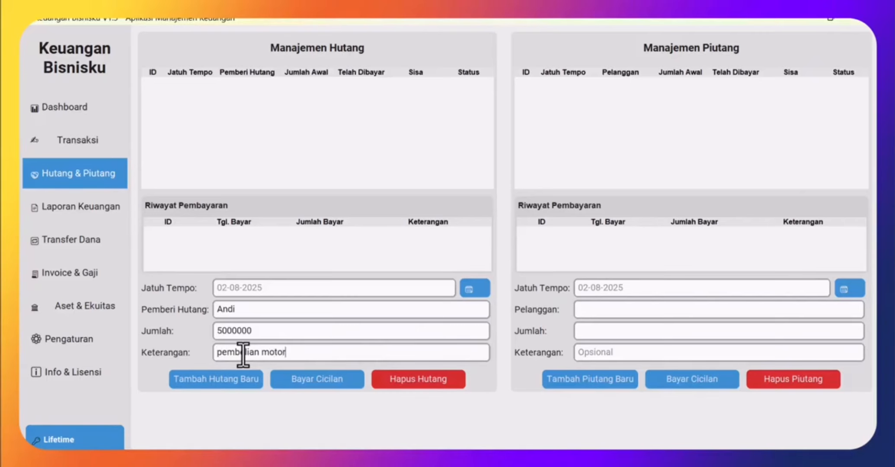
left_click(214, 384)
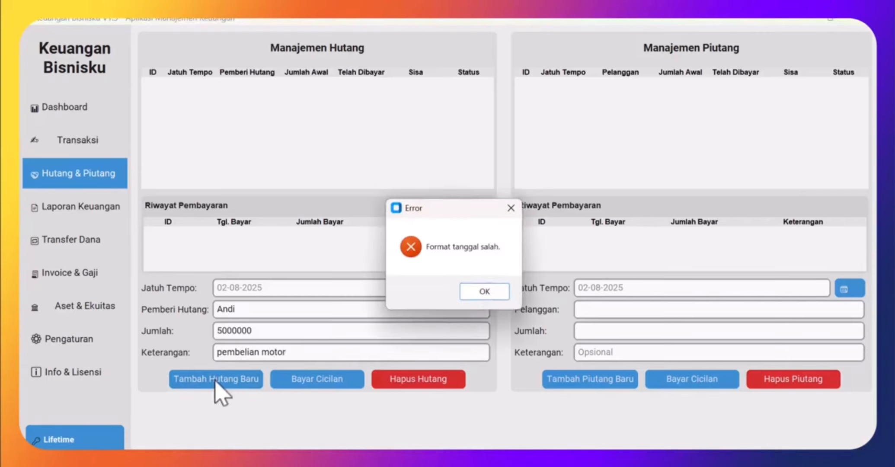
left_click(485, 293)
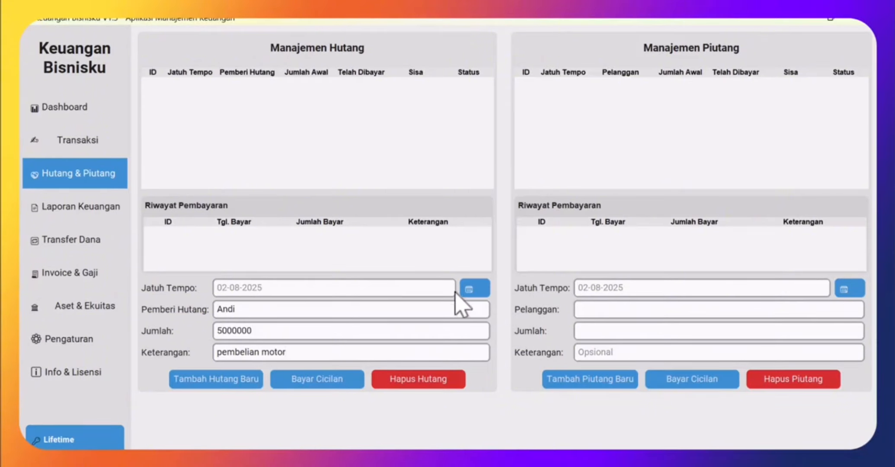
left_click(471, 289)
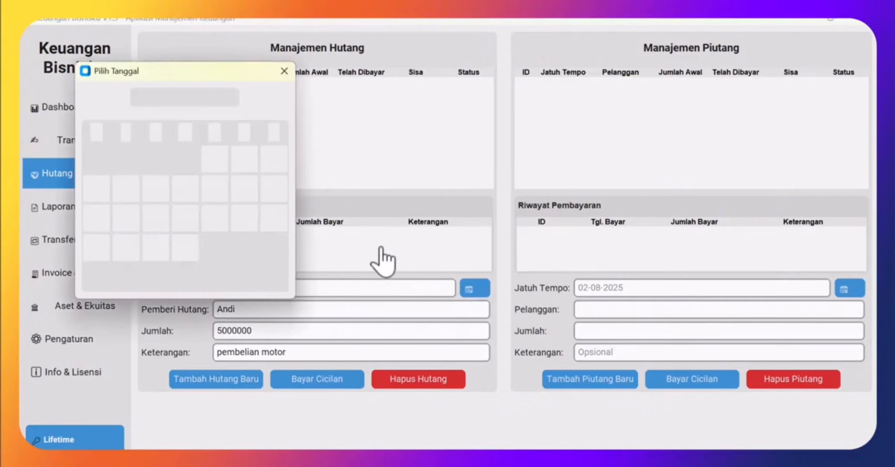
left_click(244, 158)
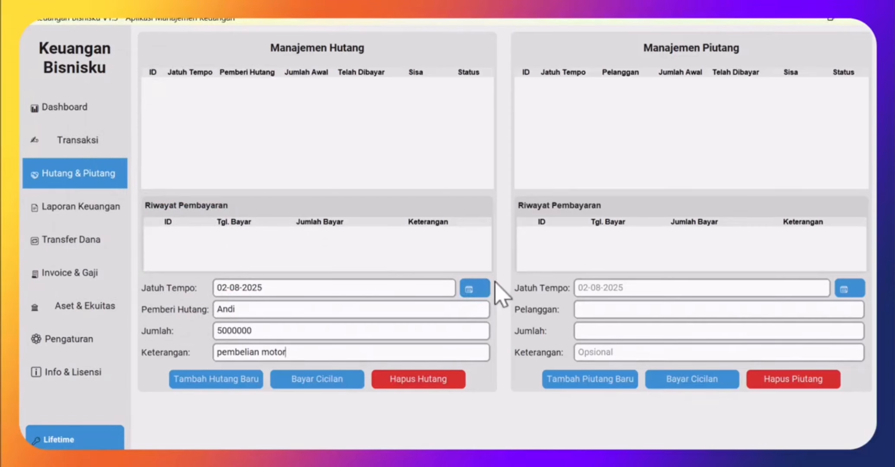
left_click(475, 290)
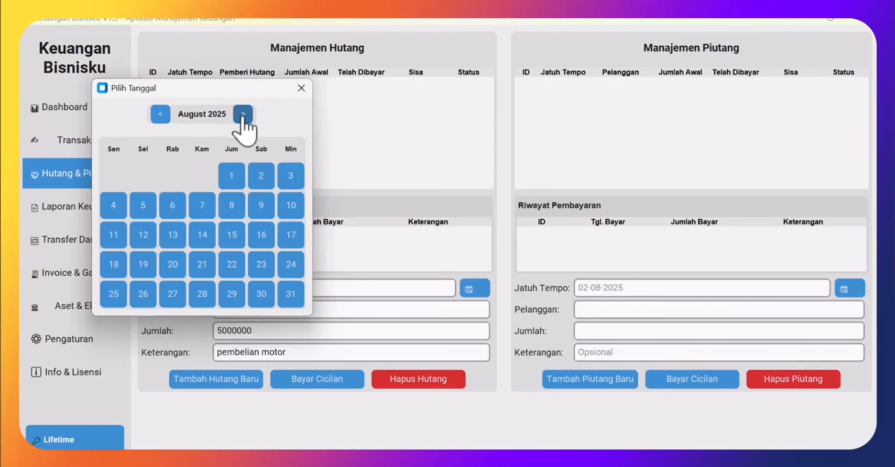
left_click(243, 115)
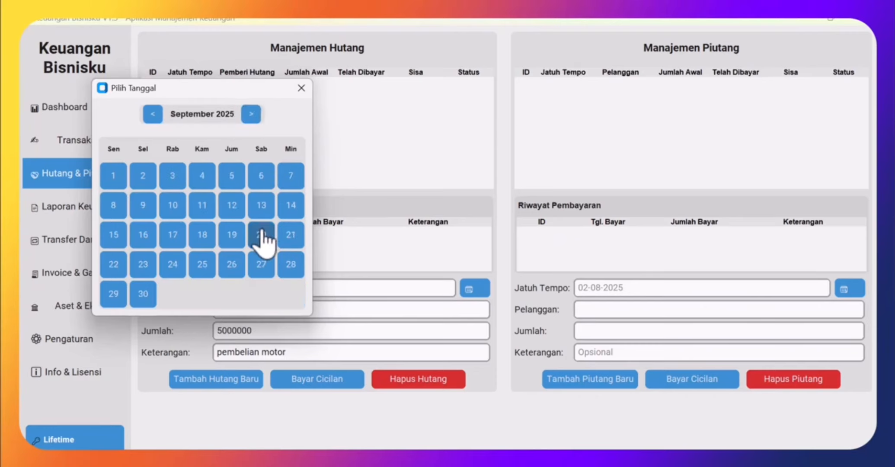
left_click(261, 236)
left_click(234, 384)
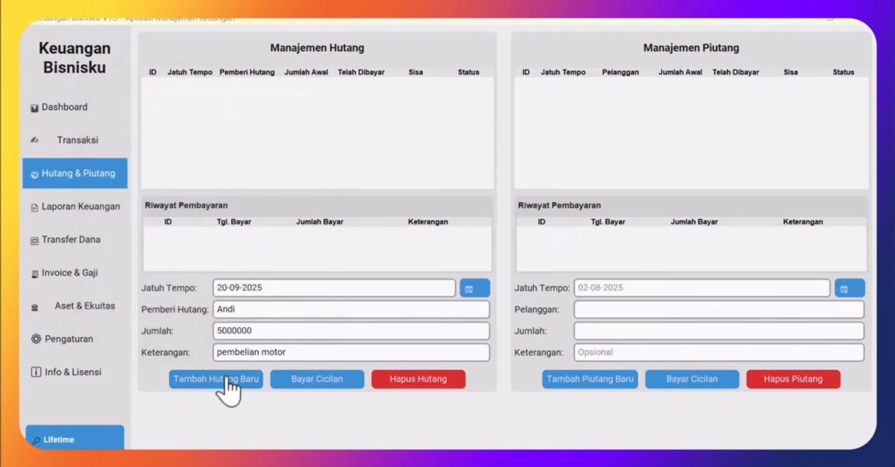
left_click(507, 293)
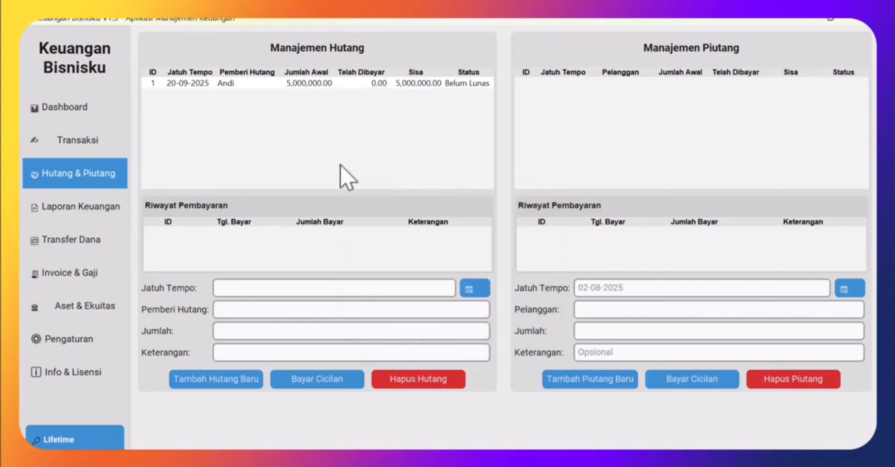
left_click(413, 85)
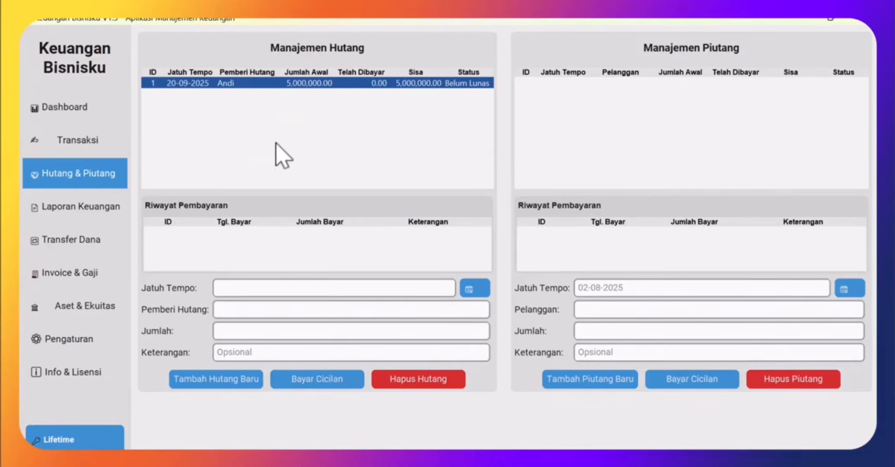
- Record a Rp 500,000 'cicilan pertama' installment against the motorcycle debt
left_click(318, 380)
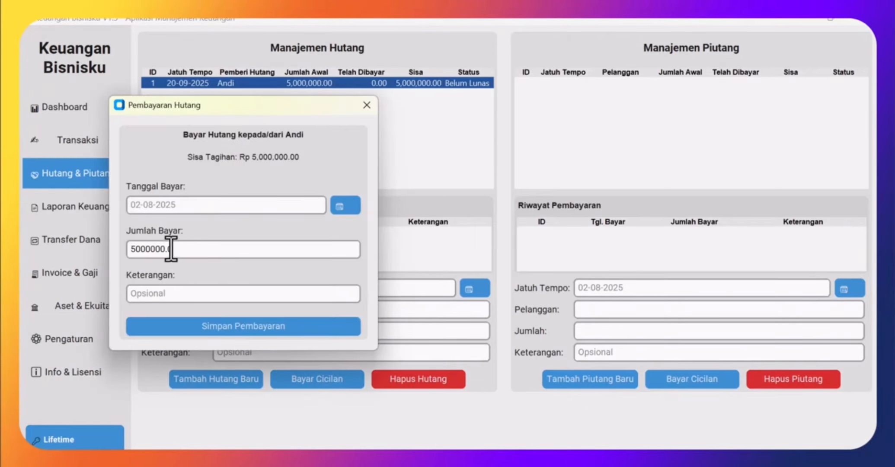
left_click_drag(172, 249, 103, 234)
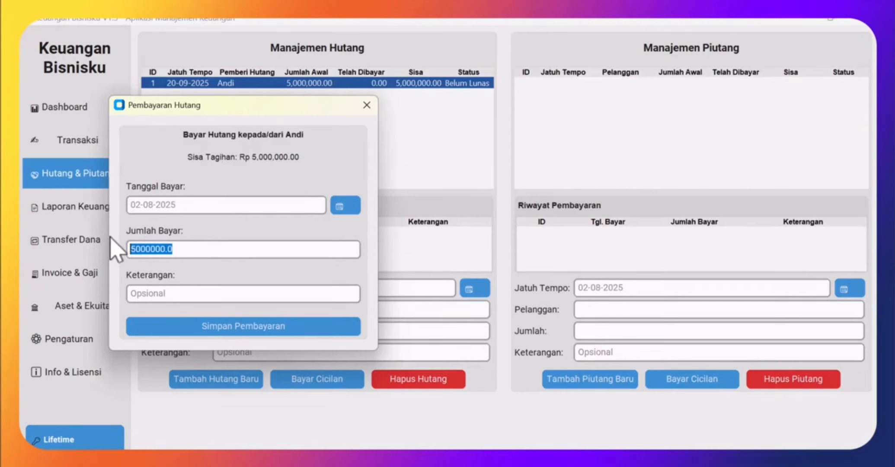
type("5")
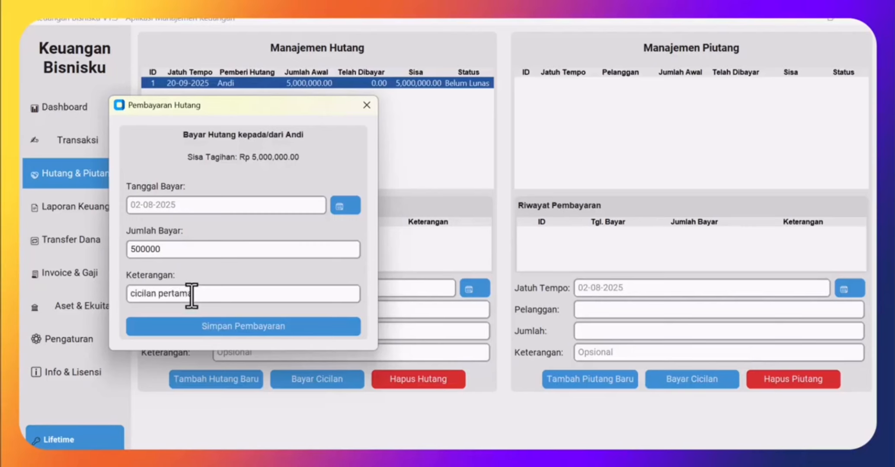
left_click(255, 328)
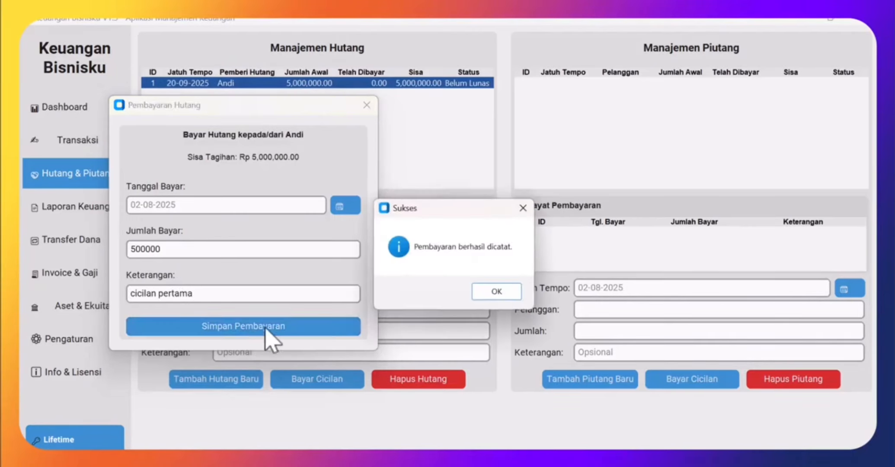
left_click(513, 294)
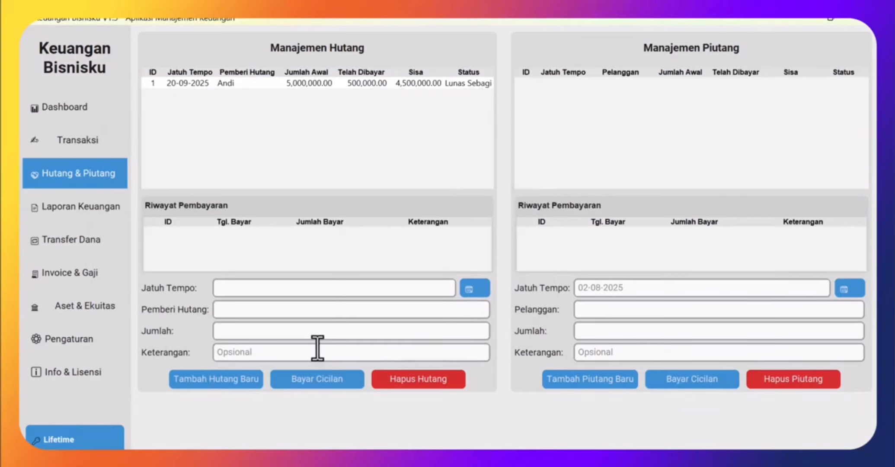
- Pay the prefilled 4,500,000 remaining balance on the motorcycle debt so it shows Lunas
left_click(368, 84)
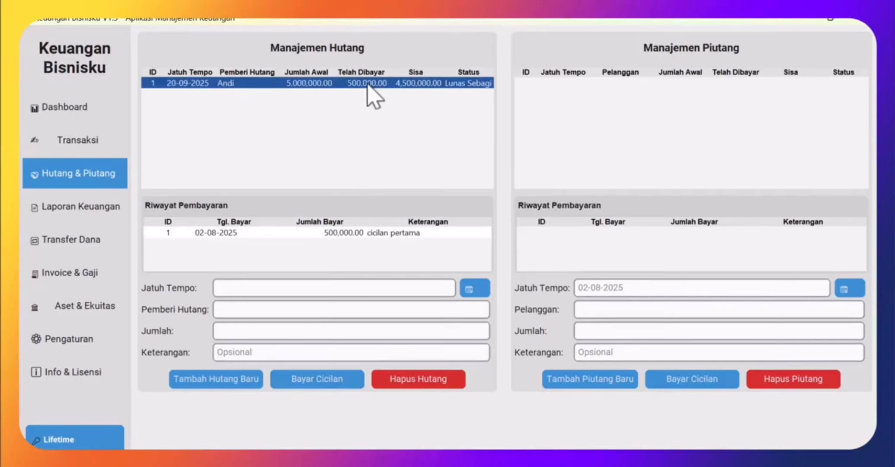
left_click(315, 384)
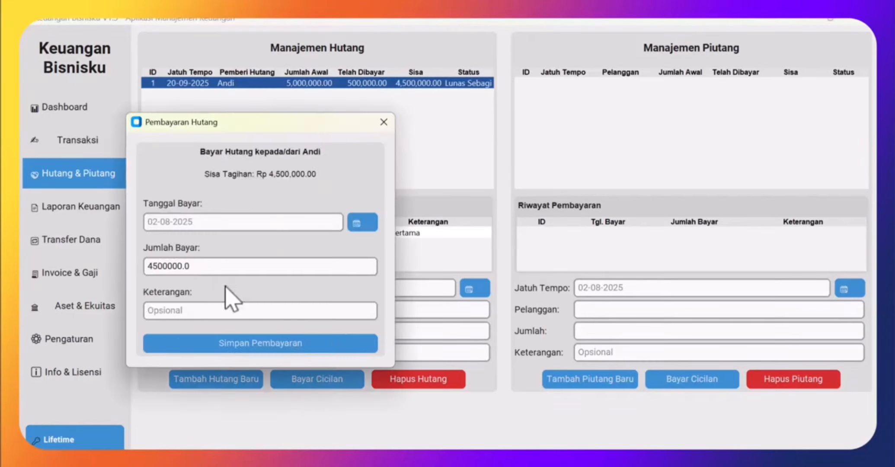
left_click_drag(206, 268, 134, 270)
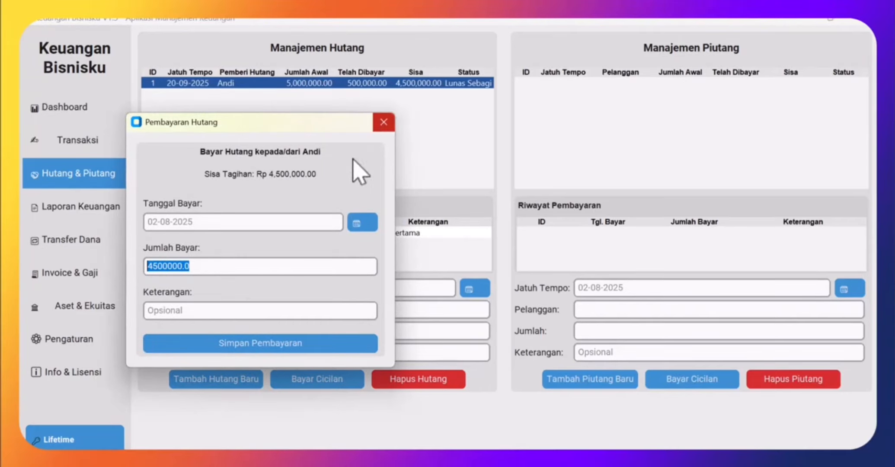
left_click(271, 345)
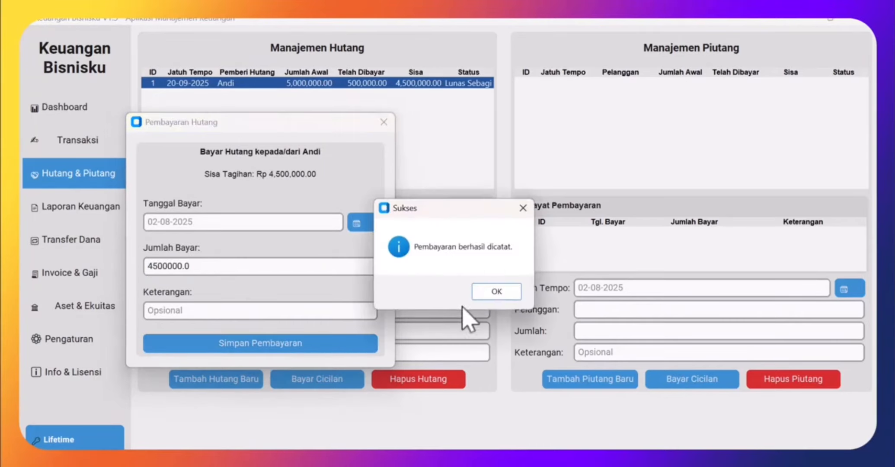
left_click(496, 293)
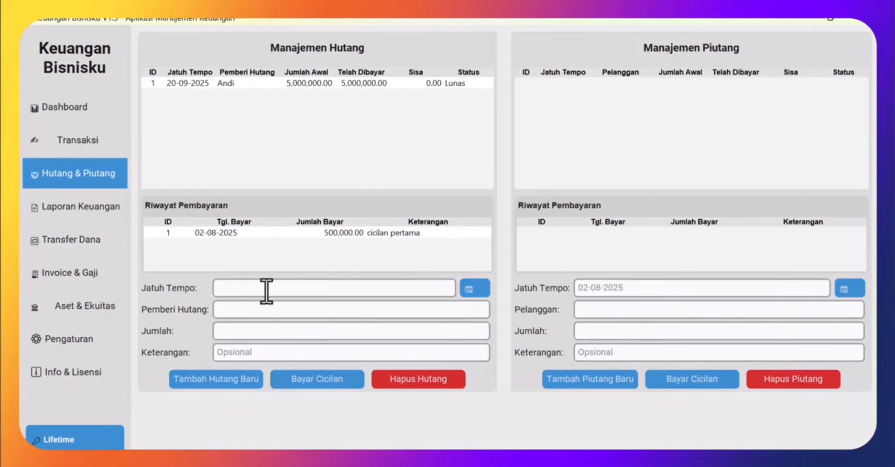
- Add a Rp 5,000,000 'kulakan' debt due 20-09-2025
left_click(474, 291)
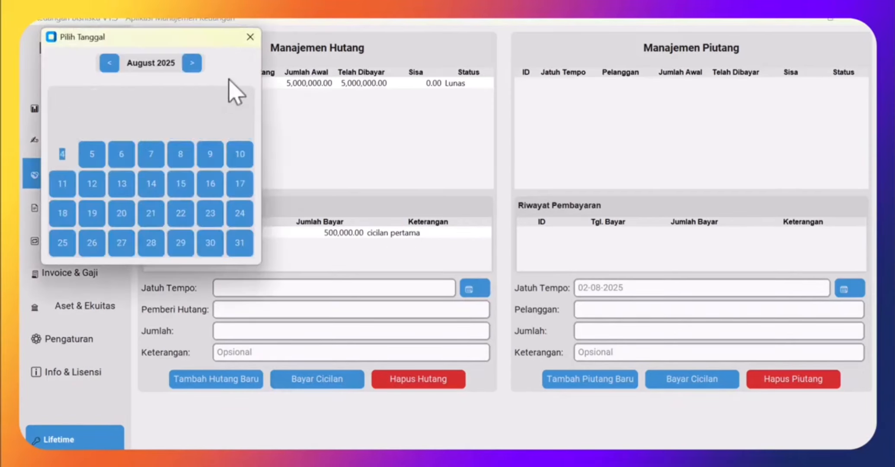
left_click(192, 64)
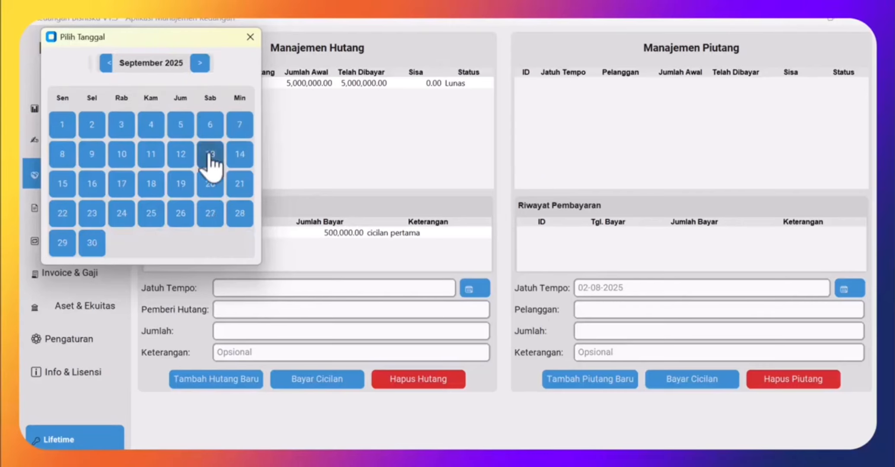
left_click(211, 186)
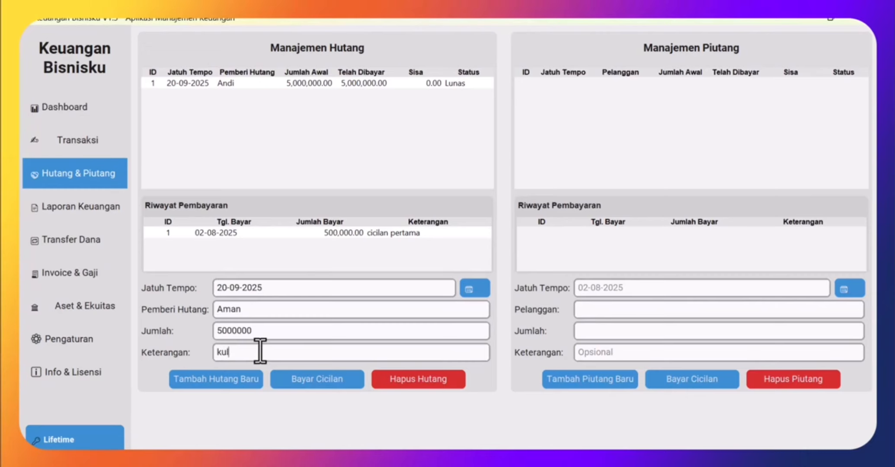
left_click(221, 381)
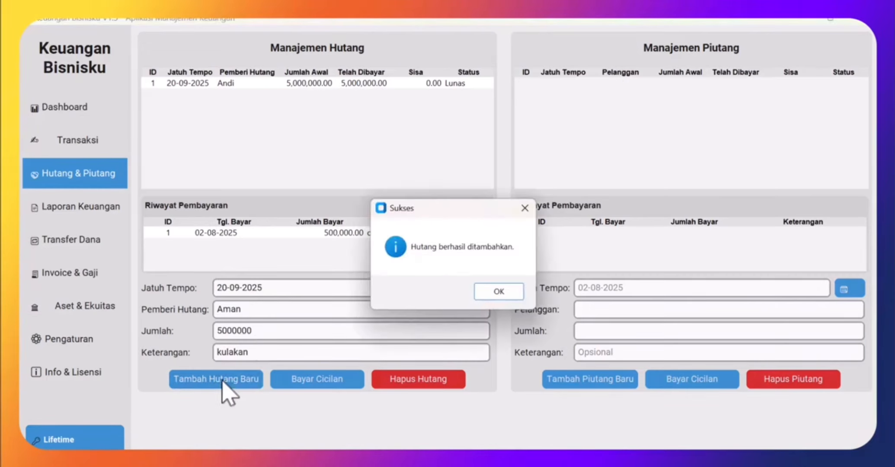
left_click(483, 290)
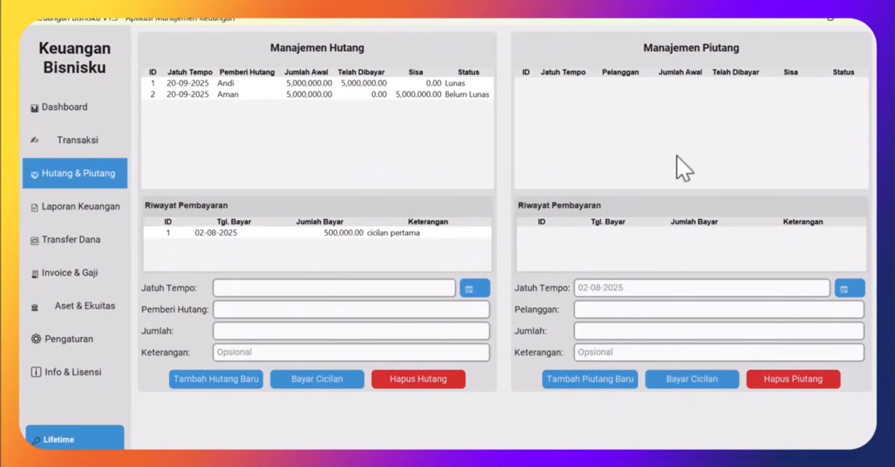
- Add a Rp 3,000,000 customer receivable due 24-08-2025
left_click(846, 289)
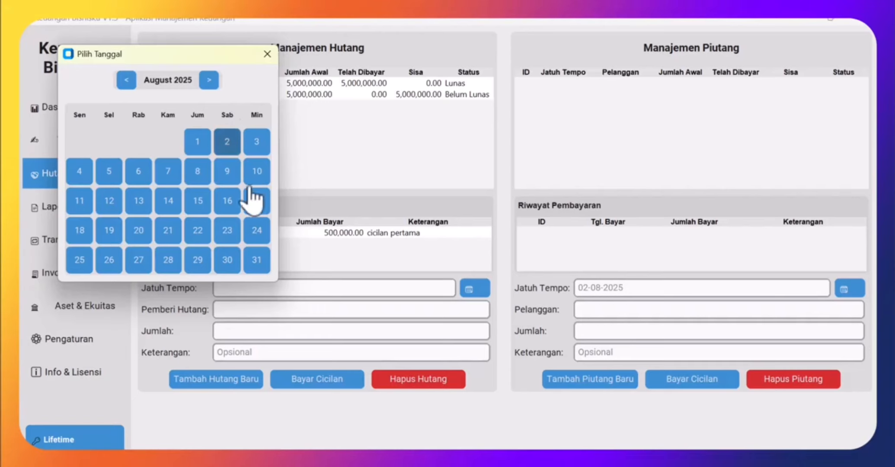
left_click(257, 235)
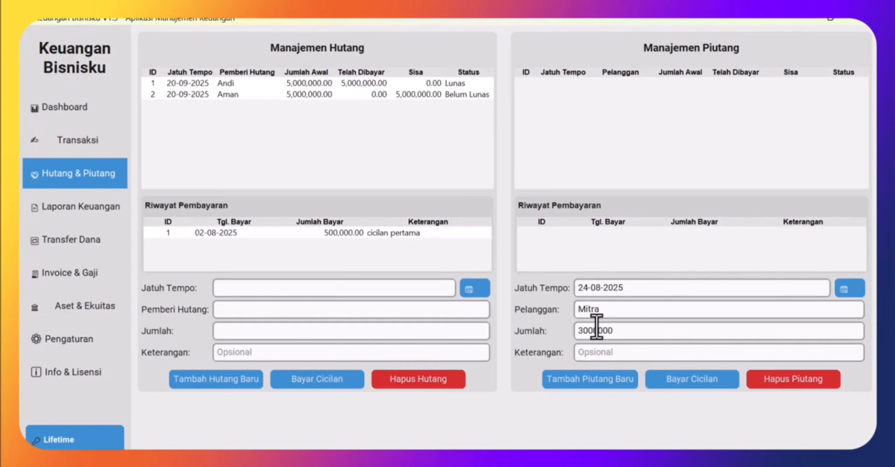
left_click(619, 352)
left_click(610, 390)
left_click(500, 292)
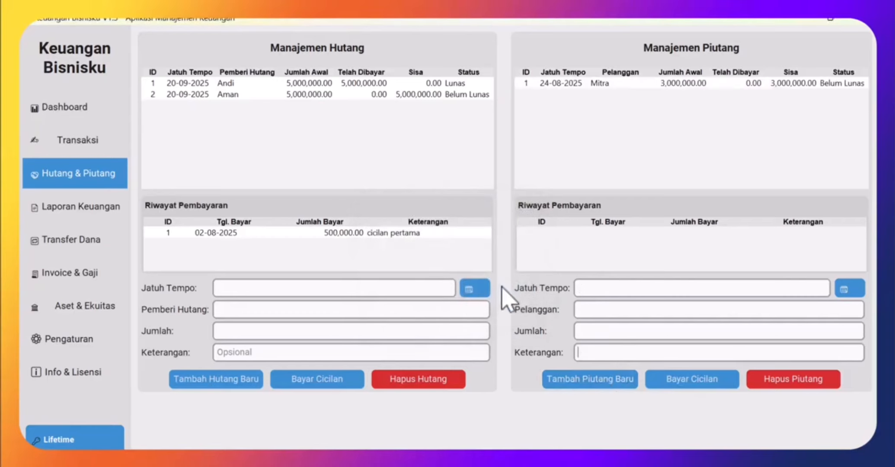
- Open and close the receivable's payment form without paying, then go to Aset & Ekuitas
left_click(689, 84)
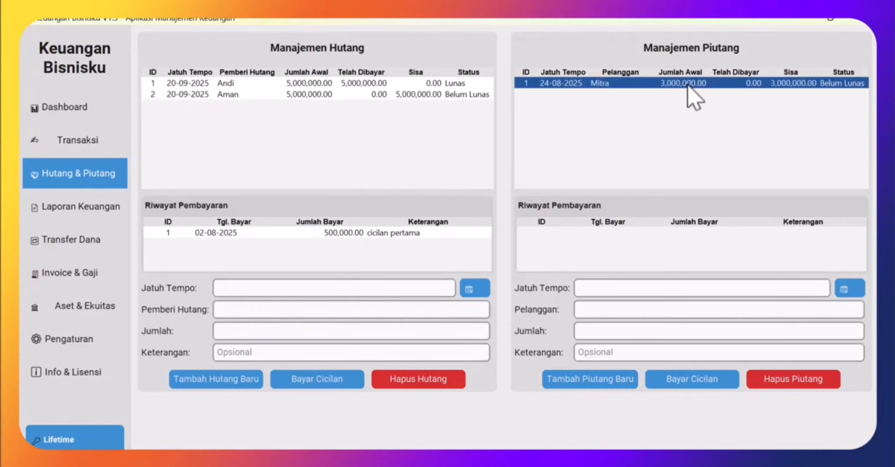
left_click(712, 384)
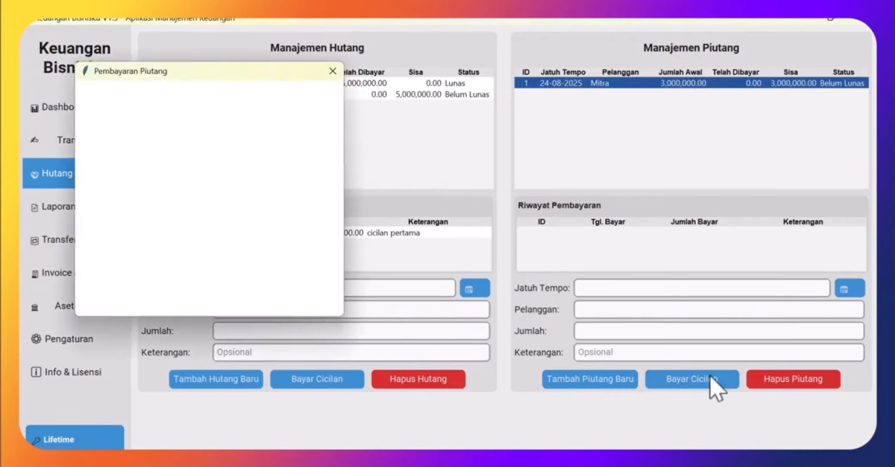
left_click(334, 72)
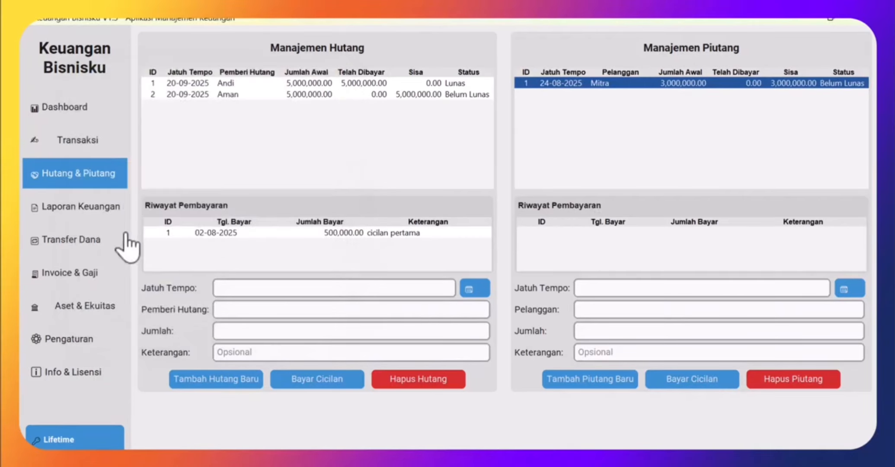
left_click(92, 306)
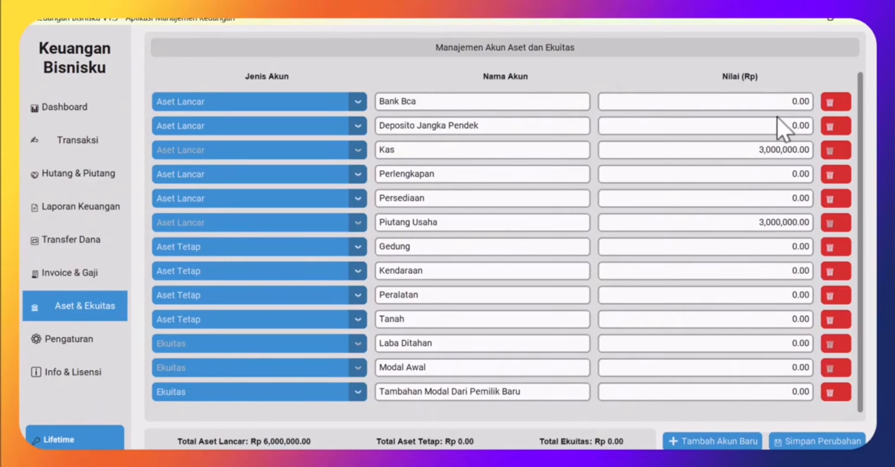
- Change Bank Bca's balance from 0.00 to 2,000,000 and save the accounts
left_click_drag(782, 100, 809, 98)
left_click(779, 442)
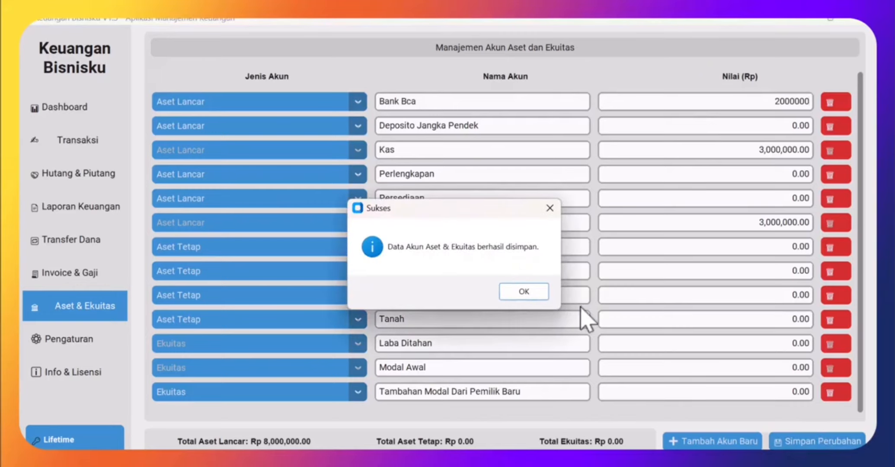
left_click(527, 292)
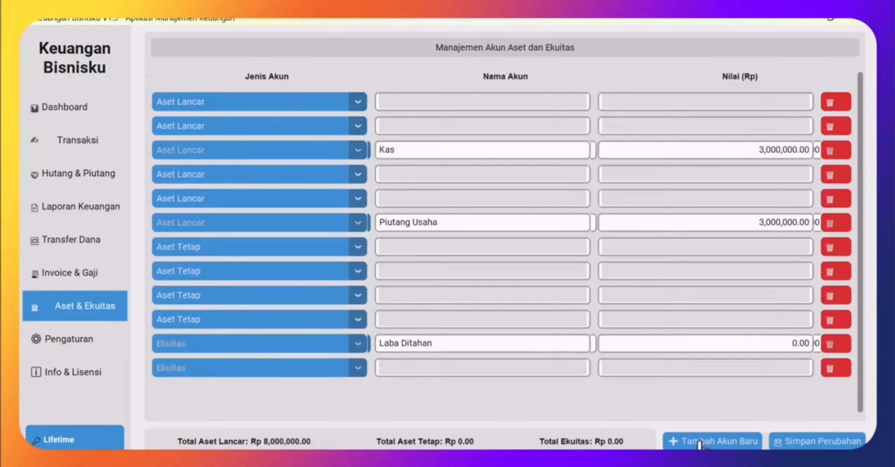
- Create a Bank Mandiri current-asset account holding 1,000,000 and save it
left_click(699, 445)
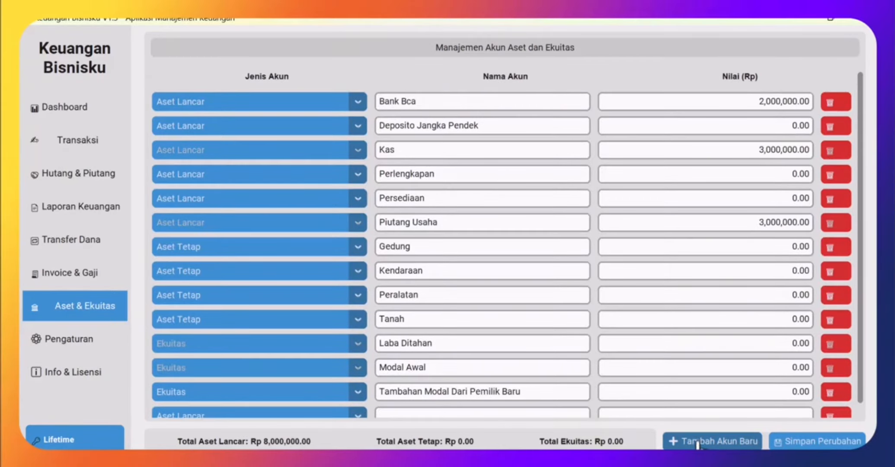
scroll(500, 389, "down", 2)
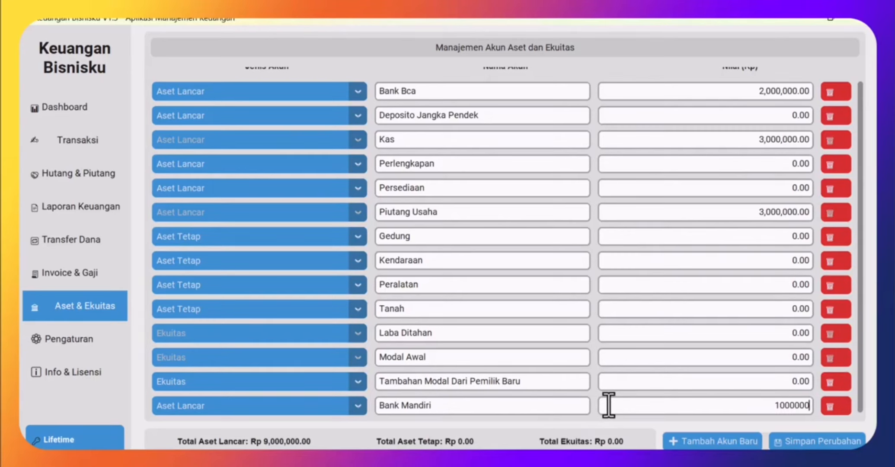
left_click(791, 442)
left_click(524, 292)
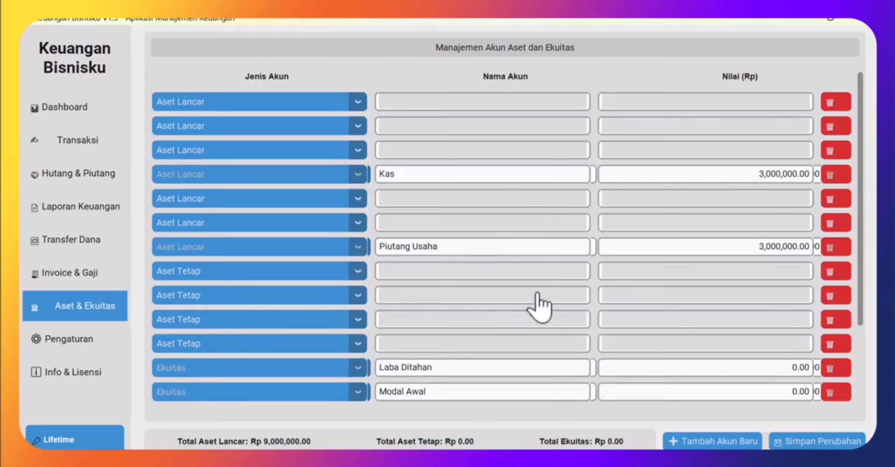
scroll(540, 284, "down", 1)
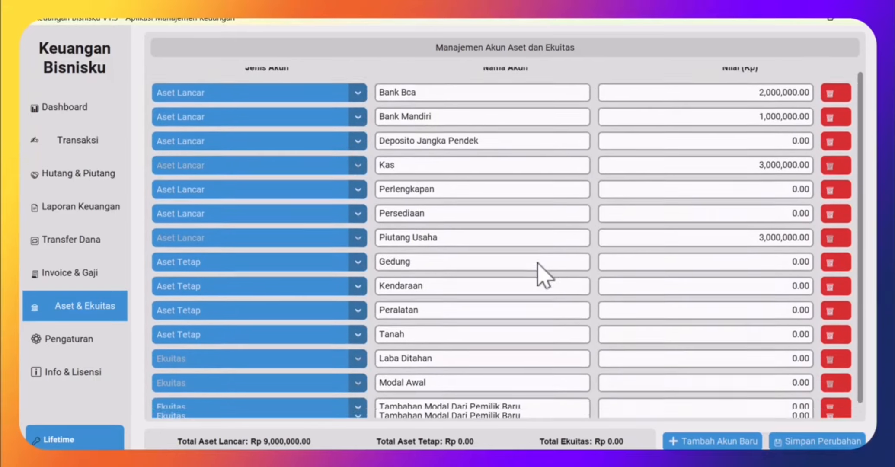
scroll(536, 267, "up", 1)
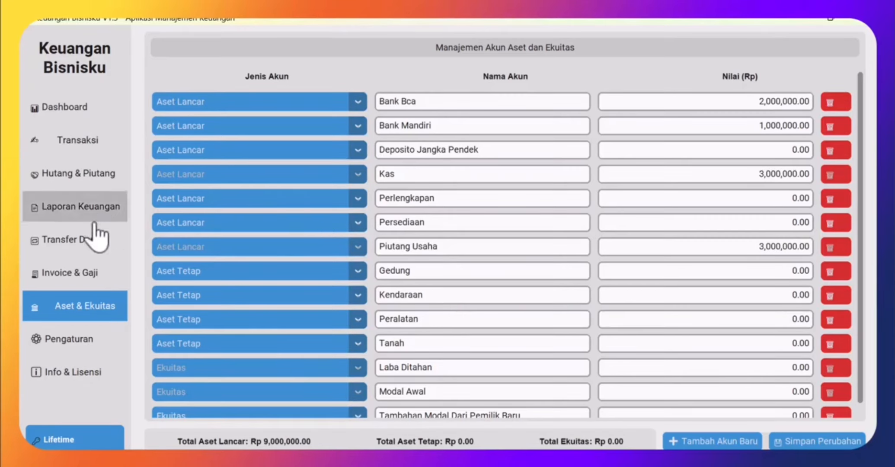
- Start a fund transfer from Kas dated 2 August 2025
left_click(72, 242)
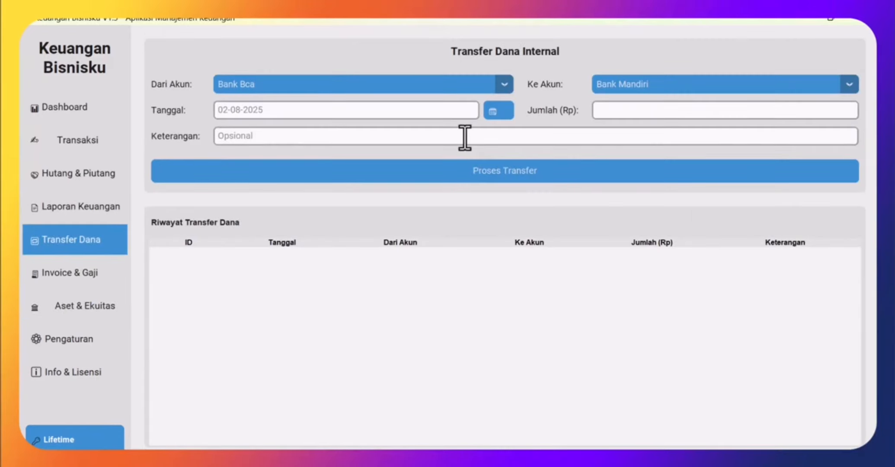
left_click(505, 86)
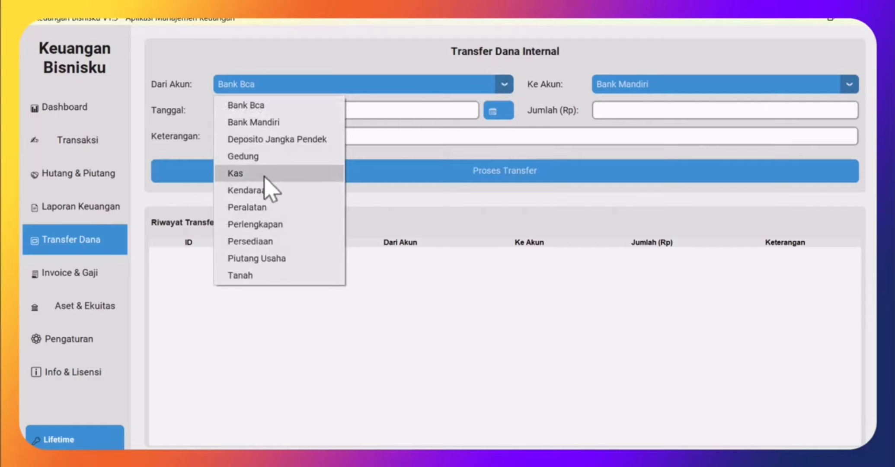
left_click(235, 173)
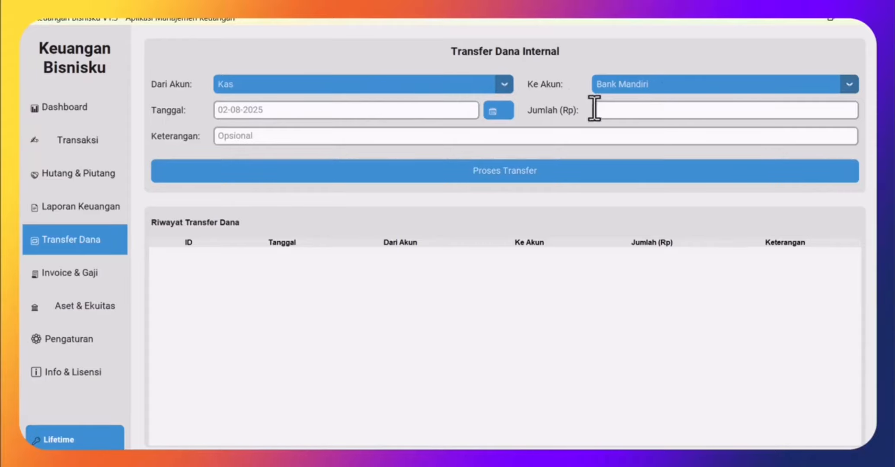
left_click(488, 111)
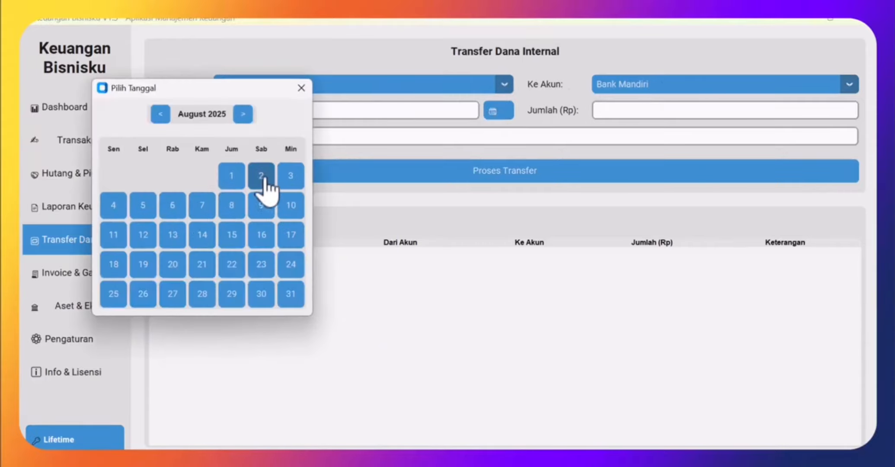
left_click(262, 176)
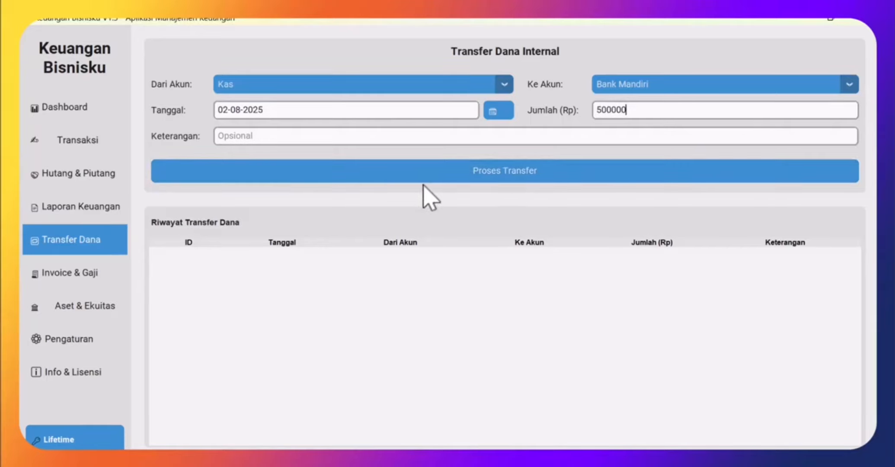
- After checking balances, process the 500,000 Kas-to-Bank Mandiri transfer and view the updated dashboard
left_click(73, 110)
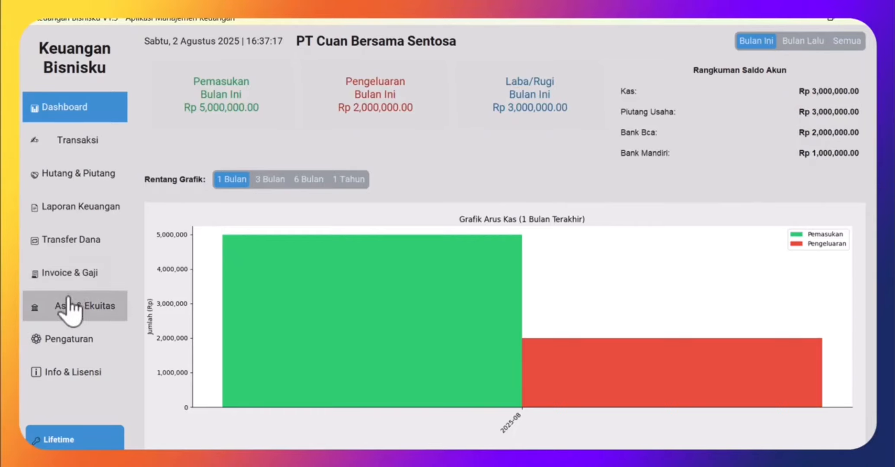
left_click(82, 243)
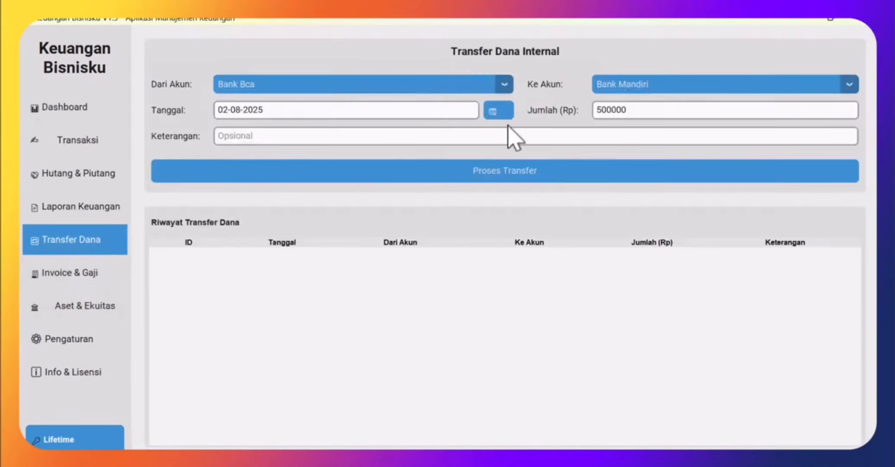
left_click(503, 87)
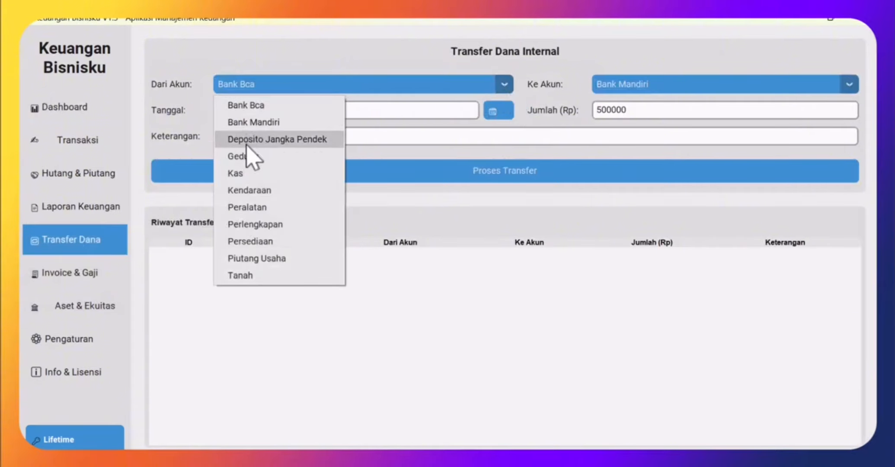
left_click(248, 174)
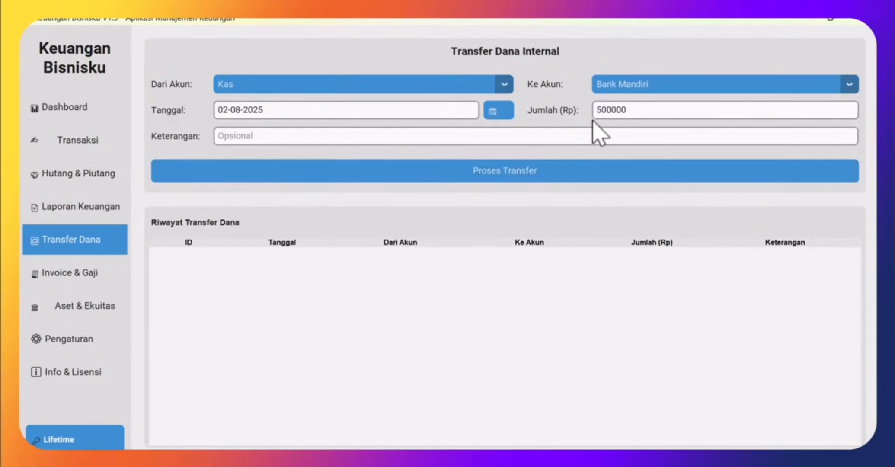
left_click(511, 176)
left_click(507, 291)
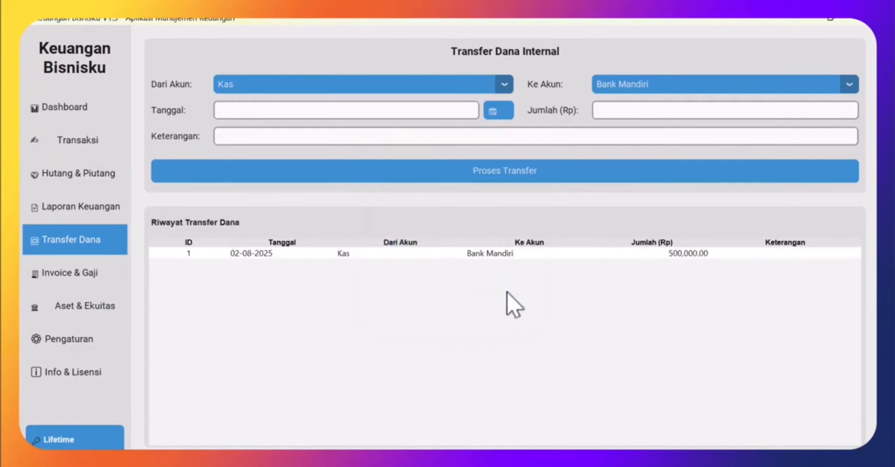
left_click(69, 109)
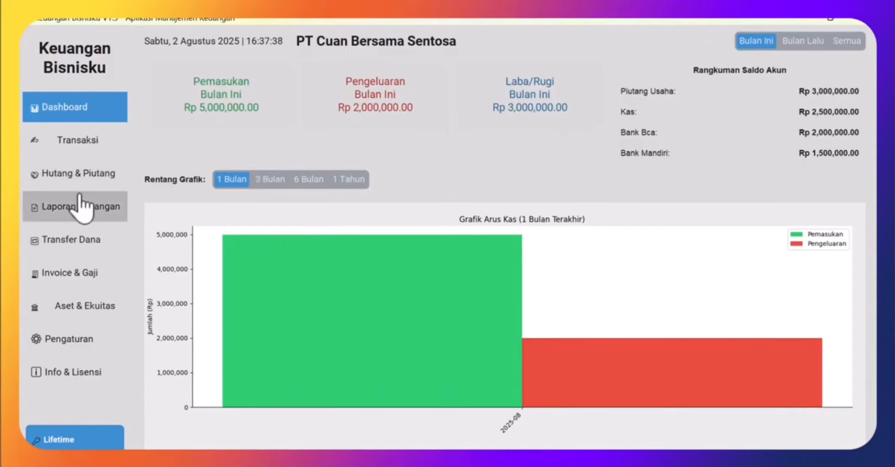
- Look over the Transfer Dana source accounts without changes, then open Laporan Keuangan
left_click(83, 253)
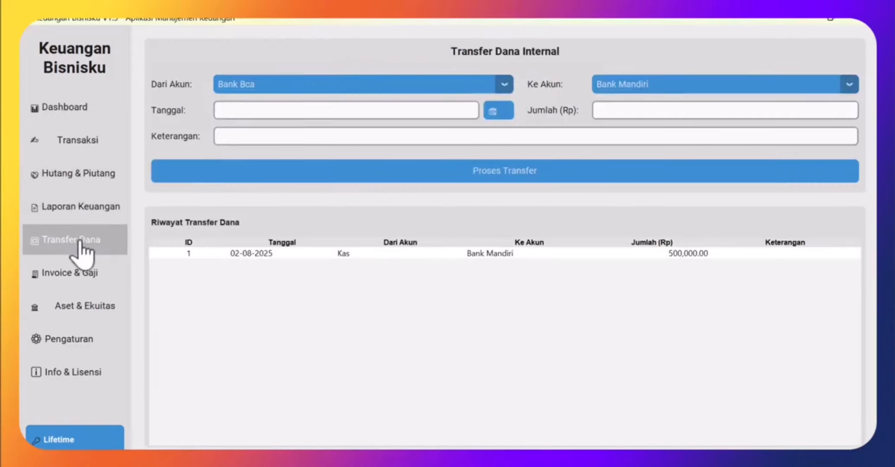
left_click(504, 85)
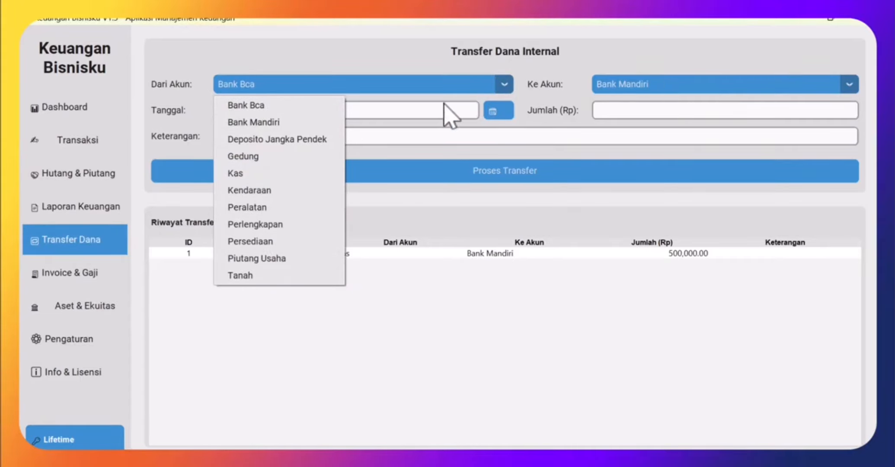
left_click(394, 56)
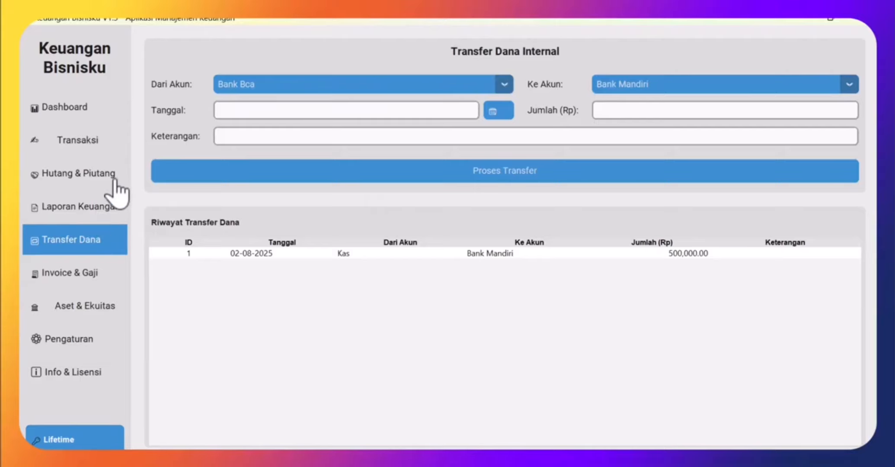
left_click(92, 208)
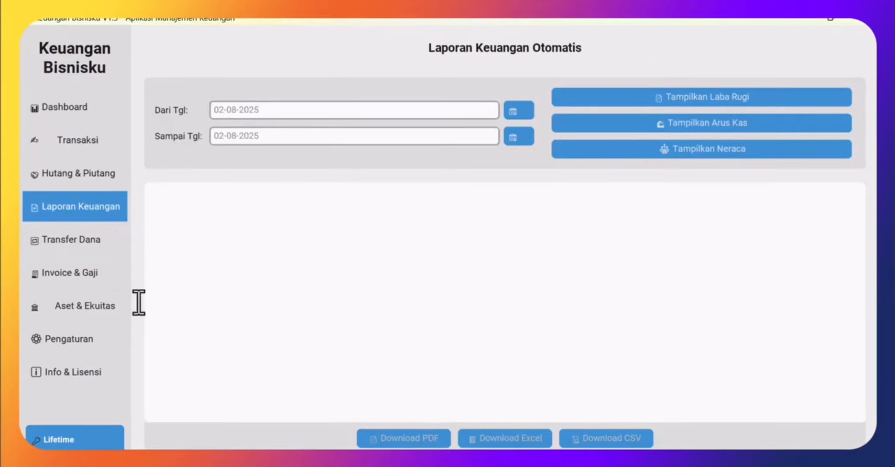
- Show the Laba Rugi report and save it as PDF Laporan_Laba_Rugi_2025-01-01 in Downloads
left_click(520, 111)
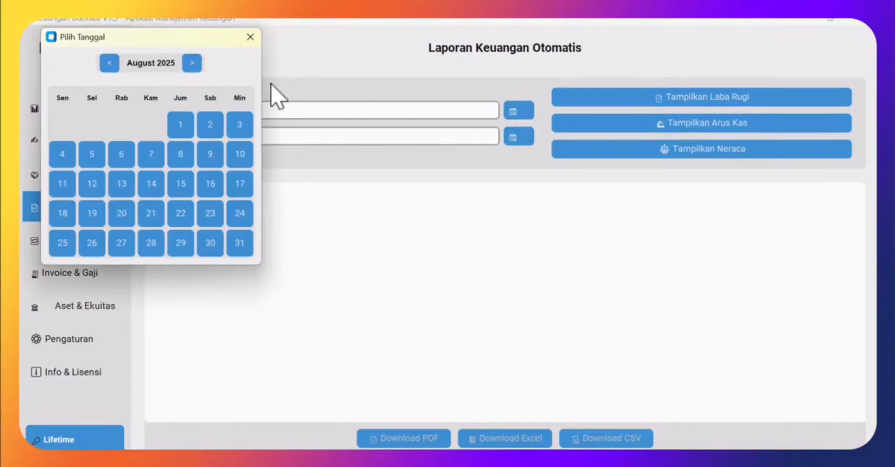
left_click(249, 37)
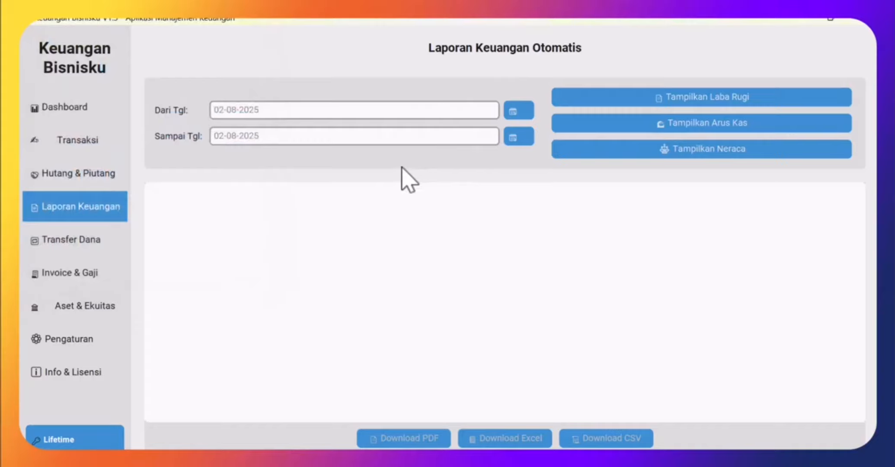
left_click(706, 99)
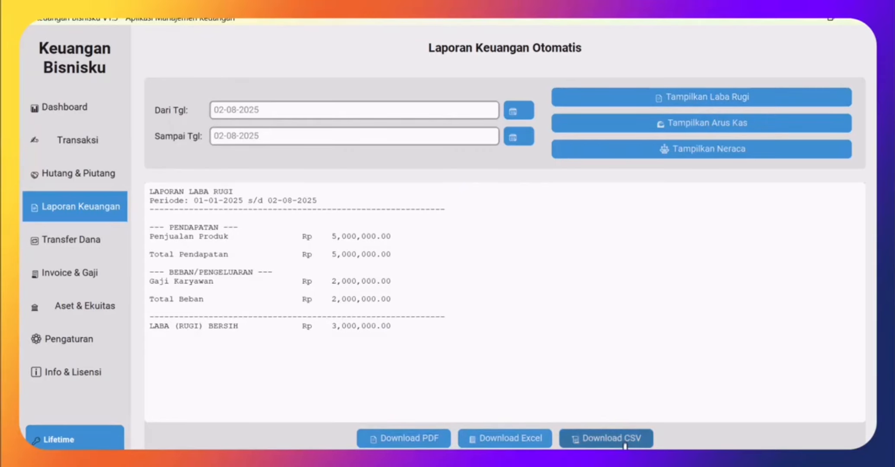
left_click(390, 441)
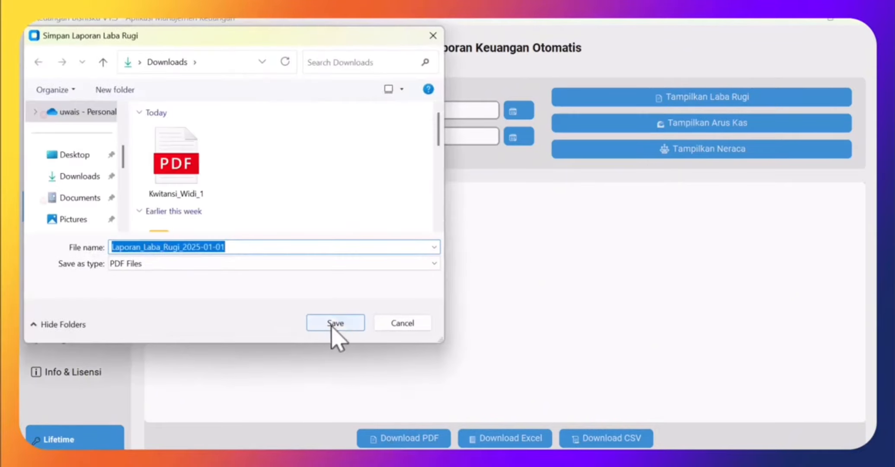
left_click(335, 325)
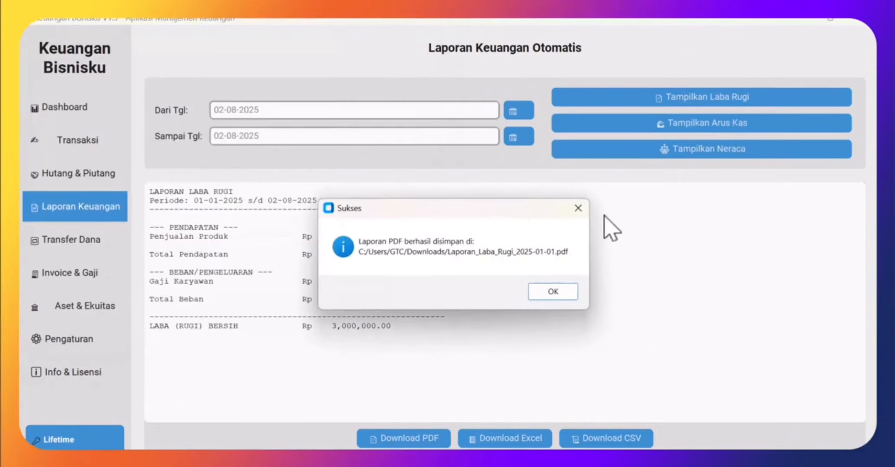
- Export the Arus Kas cash-flow report as PDF Laporan_Arus_Kas_2025-01-01 to Downloads
left_click(546, 294)
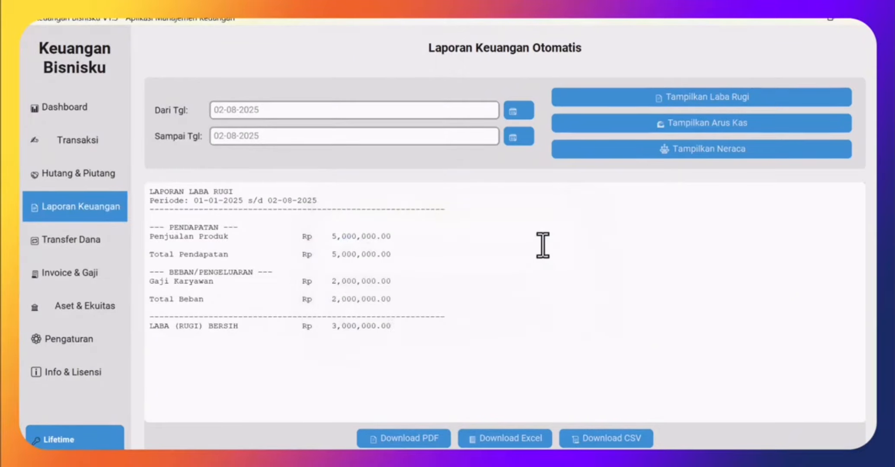
left_click(706, 126)
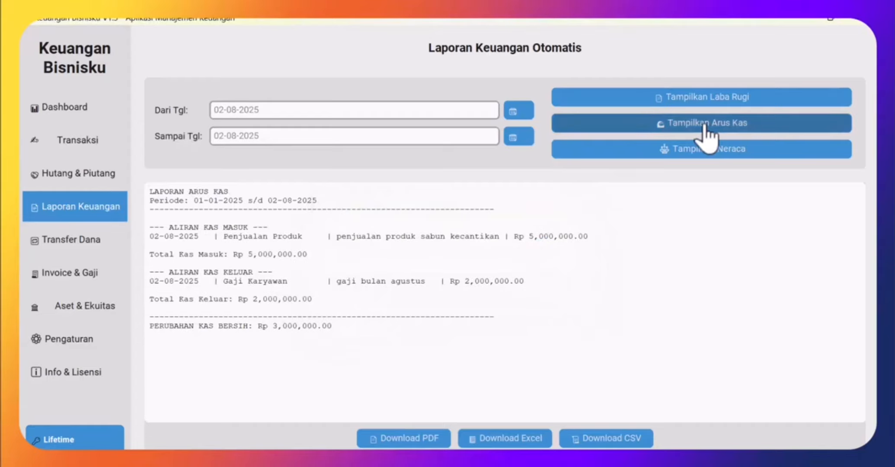
left_click(431, 437)
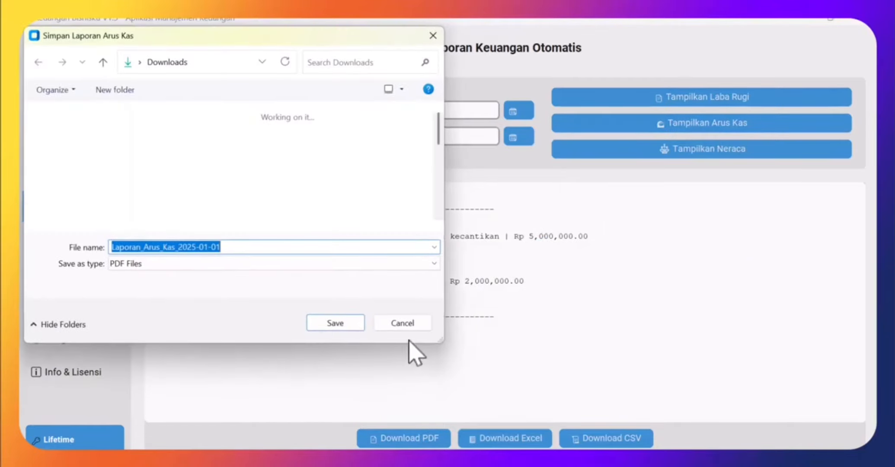
left_click(337, 325)
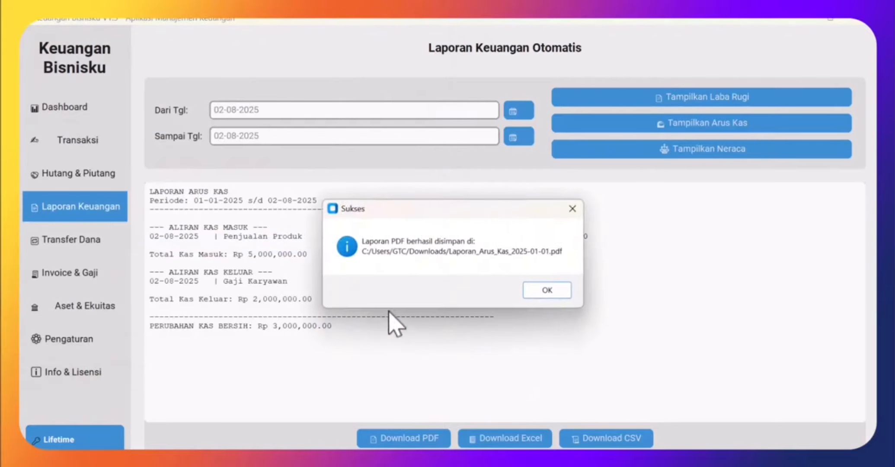
left_click(549, 290)
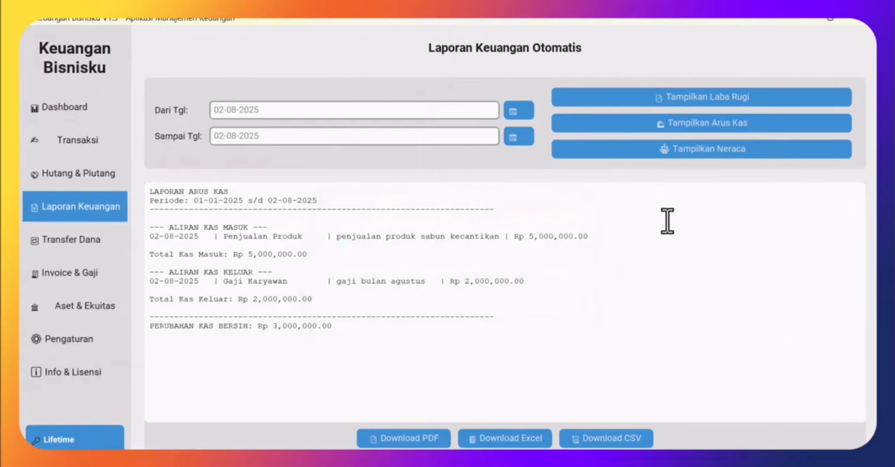
- Export the balance sheet as PDF Laporan_Neraca_2025-08-02 and bring up the Downloads folder
left_click(719, 150)
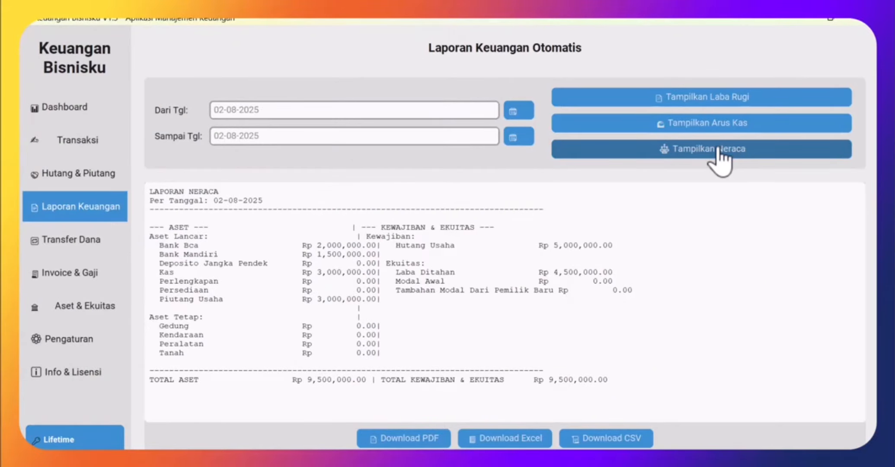
left_click(416, 437)
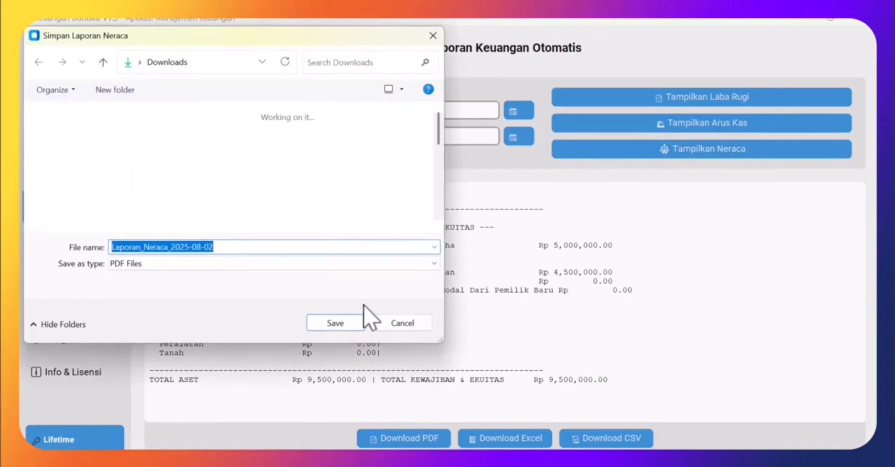
left_click(336, 325)
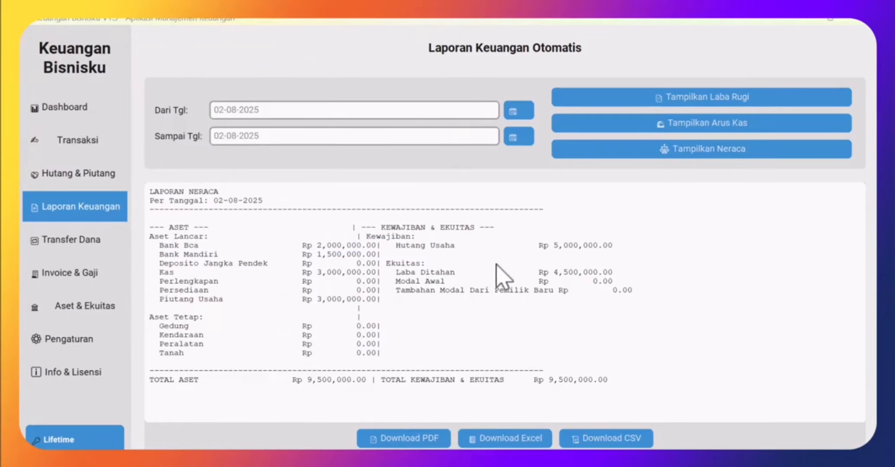
left_click(546, 291)
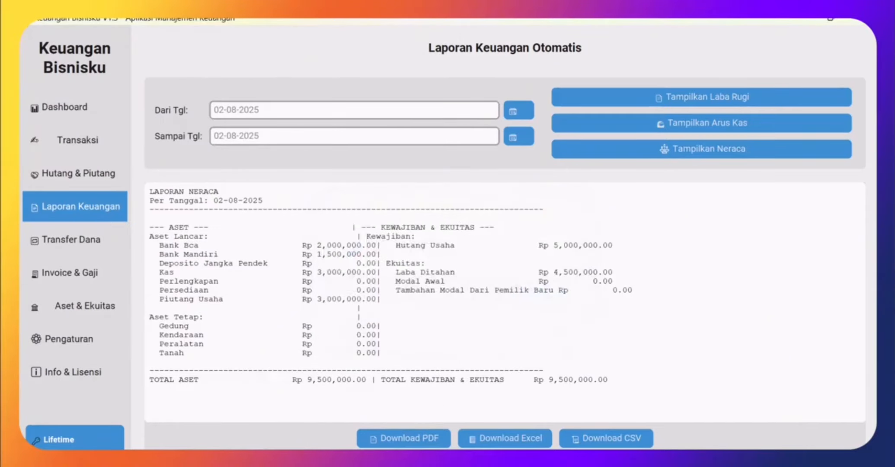
left_click(351, 461)
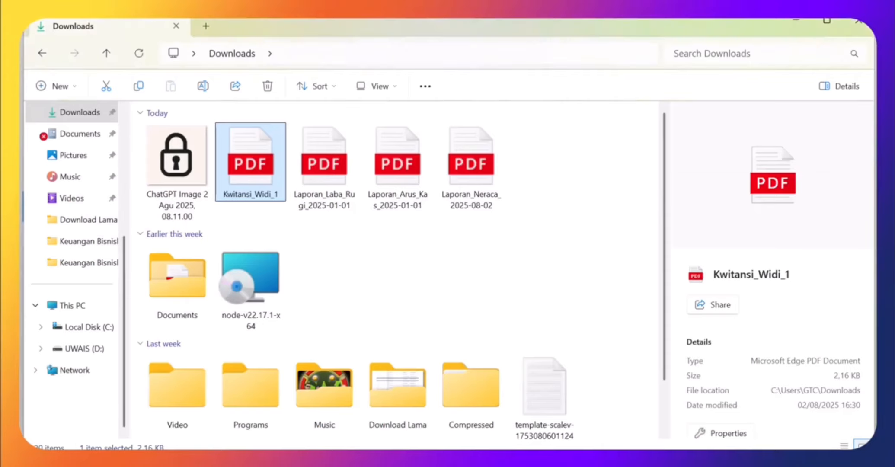
- Open the profit-and-loss report PDF in Edge, scroll through it, and close it
left_click(327, 190)
double_click(325, 191)
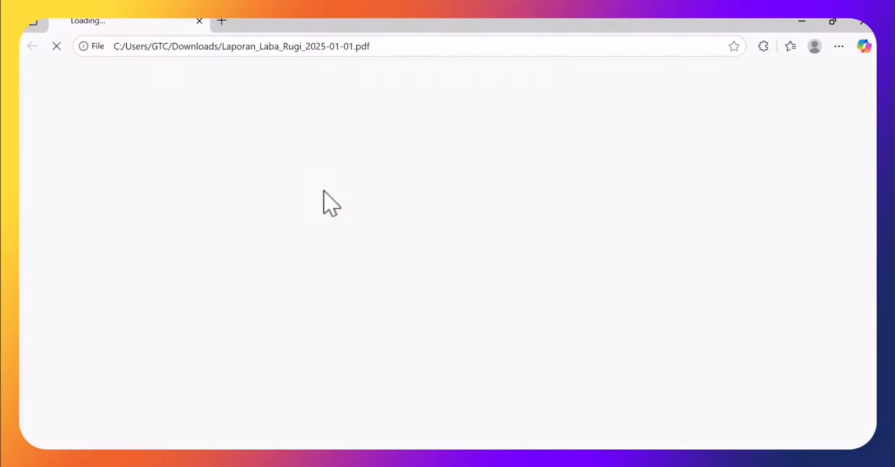
scroll(415, 202, "down", 4)
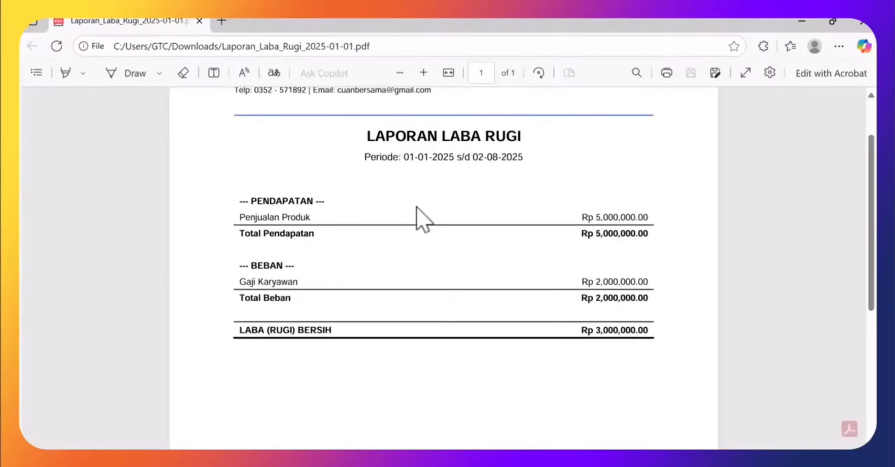
scroll(423, 225, "up", 3)
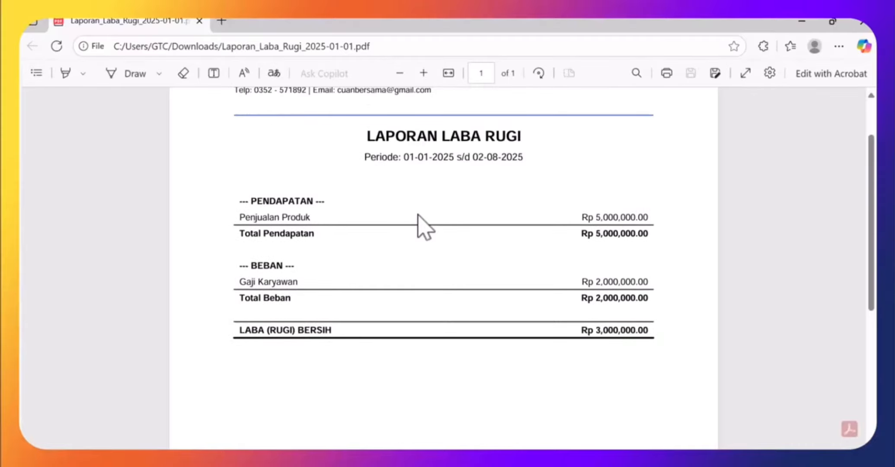
left_click(862, 21)
- Open the cash flow report PDF in Edge, scroll through it, and close it
double_click(395, 186)
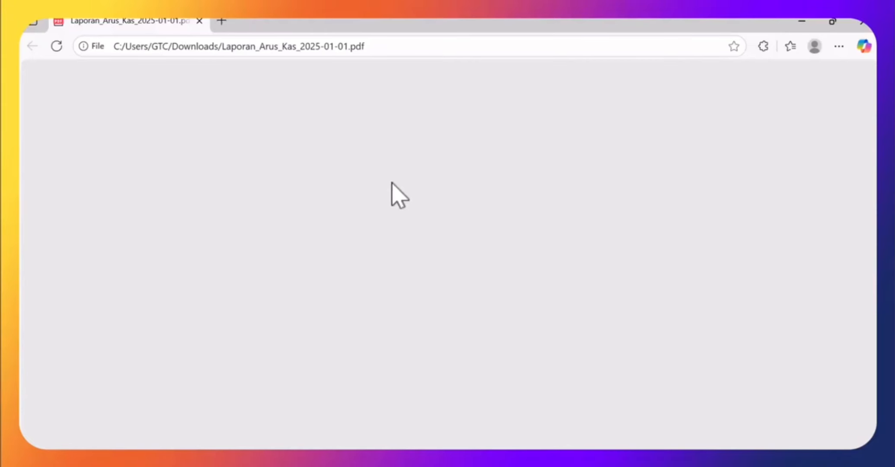
scroll(407, 179, "down", 2)
scroll(448, 200, "up", 1)
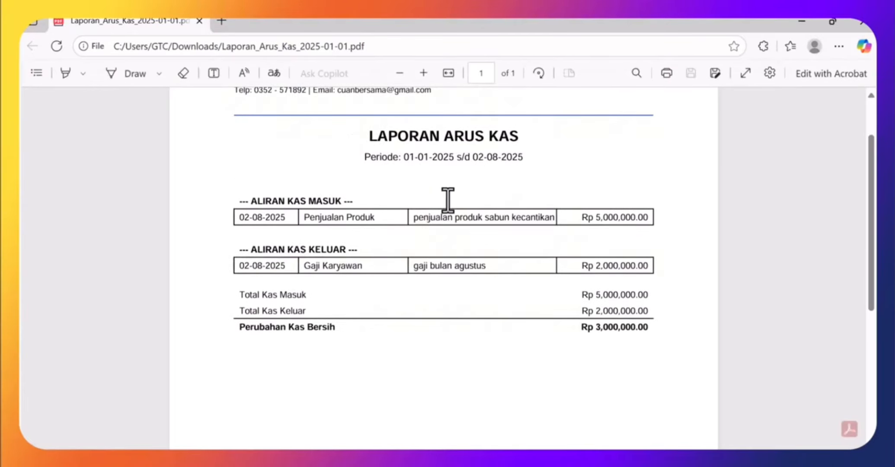
left_click(860, 26)
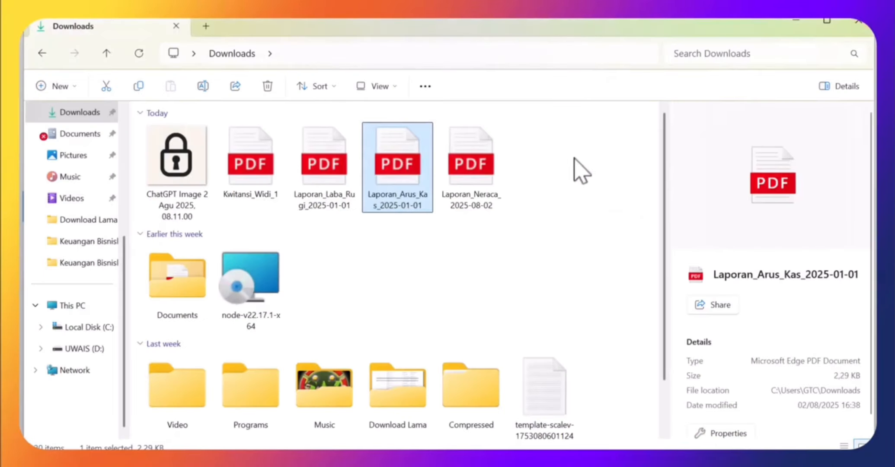
- Review the balance sheet PDF in Edge, then return to Keuangan Bisnisku's Rp 9,500,000 balance sheet
double_click(467, 172)
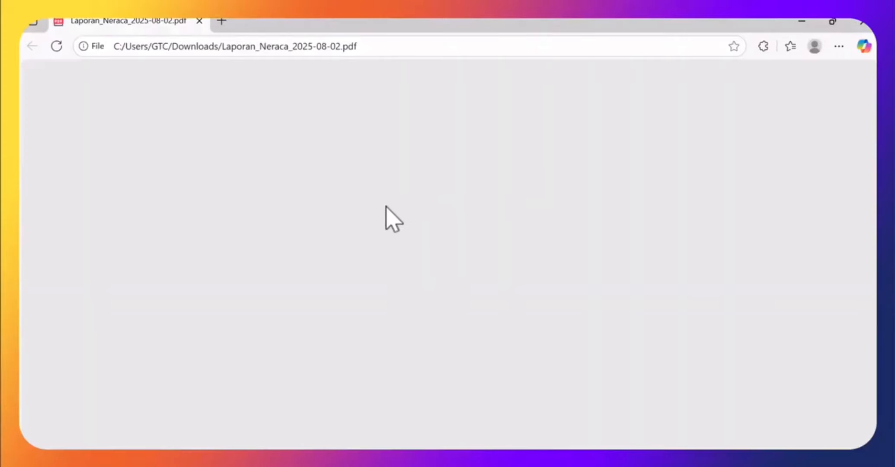
scroll(383, 212, "down", 6)
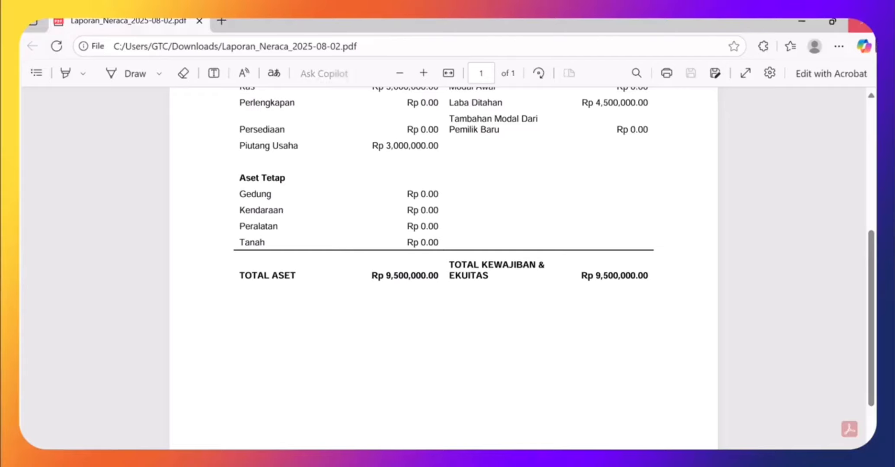
scroll(439, 257, "up", 3)
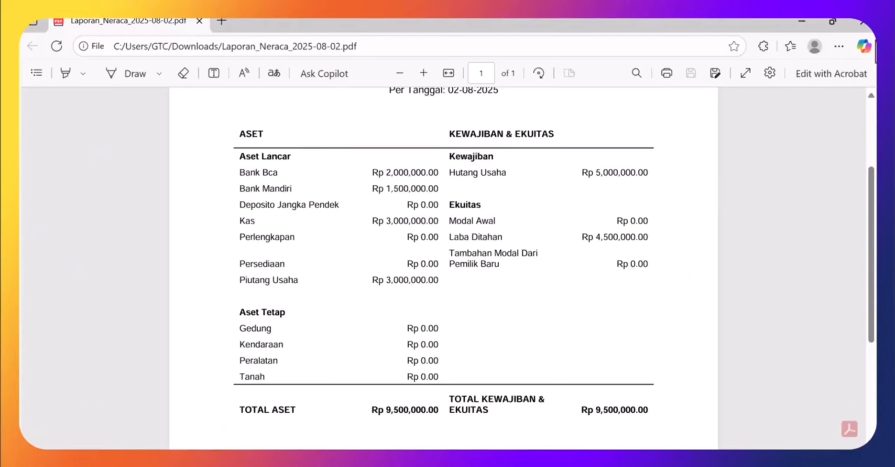
left_click(861, 22)
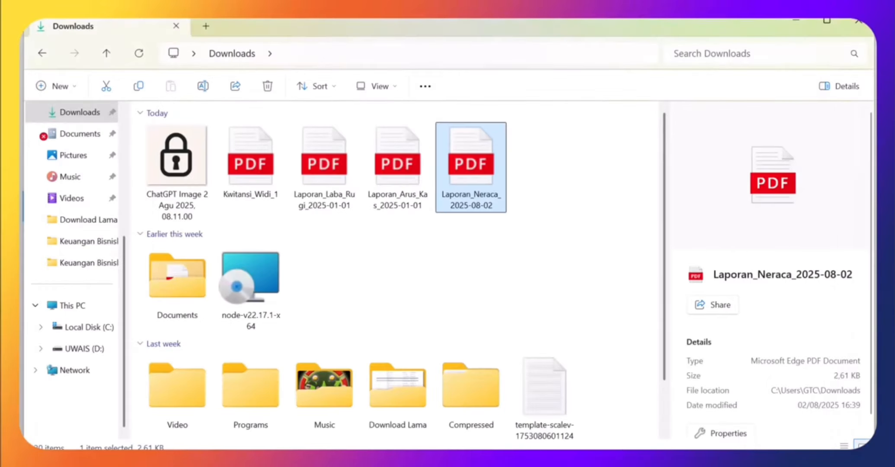
left_click(650, 460)
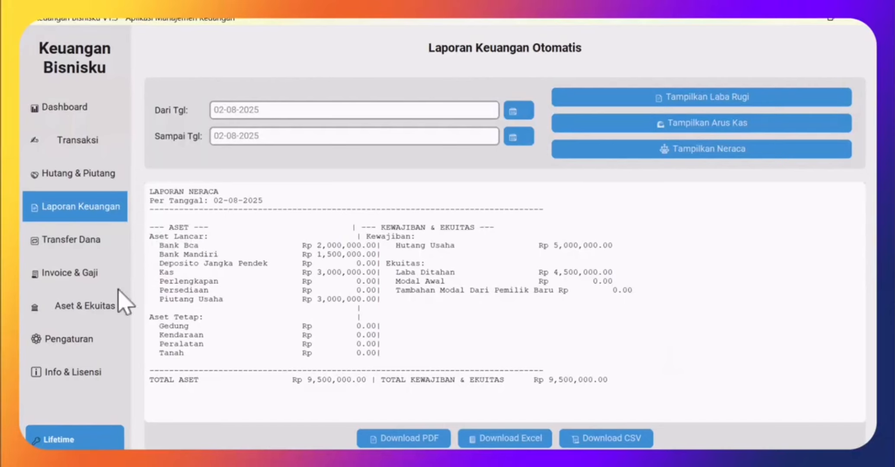
- Start an invoice for mitra with 200000 down payment, 150000 discount and 11% tax
left_click(87, 279)
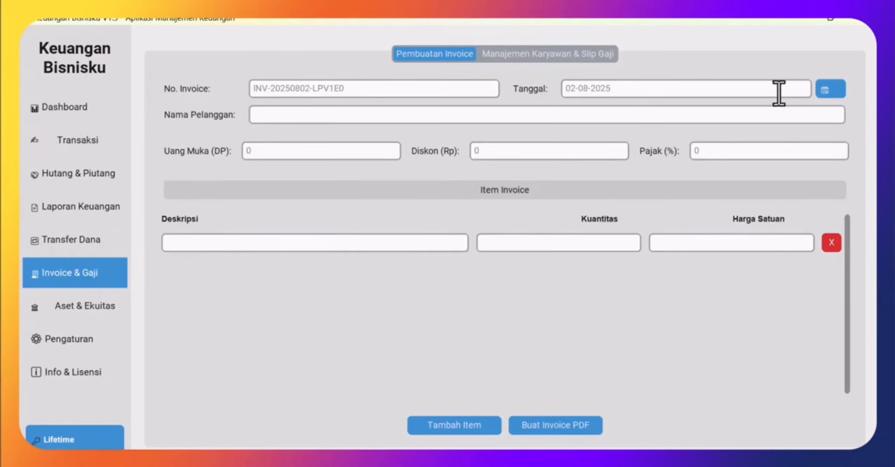
left_click(270, 116)
left_click(254, 153)
left_click(490, 151)
left_click(715, 148)
type("11")
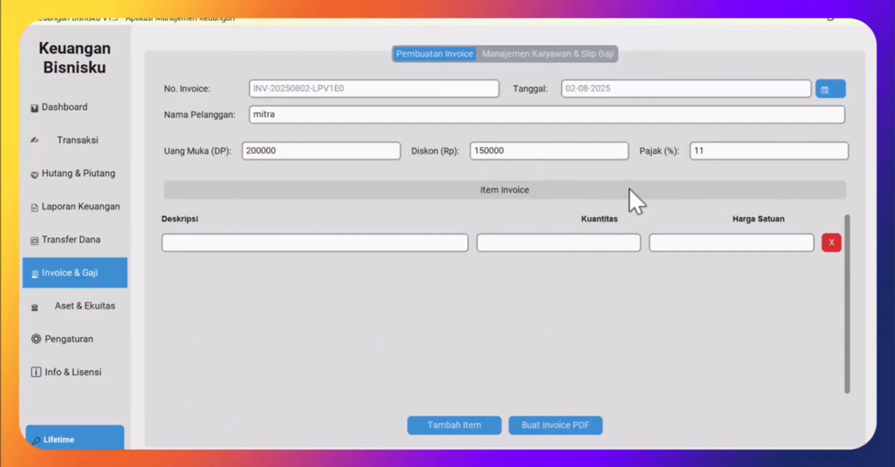
- Add items paket sabun wajah (quantity 50, unit price 750000) and paket lulur
left_click(400, 244)
left_click(550, 245)
type("50")
left_click(730, 246)
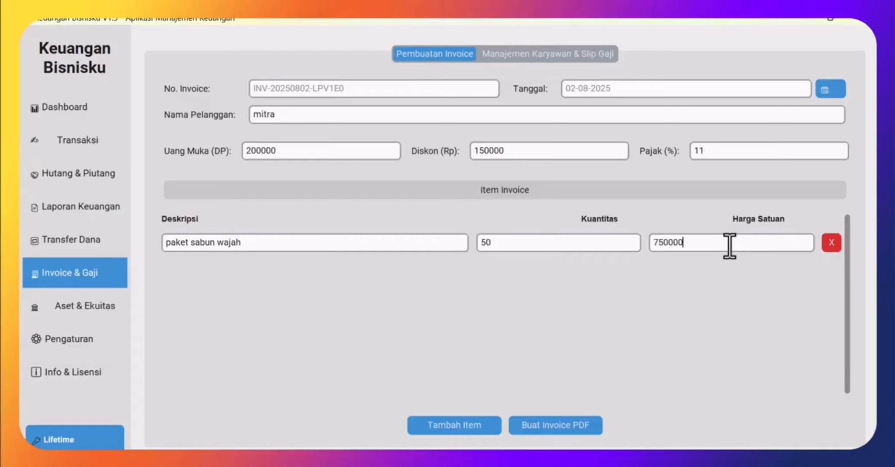
type("750000")
left_click(472, 428)
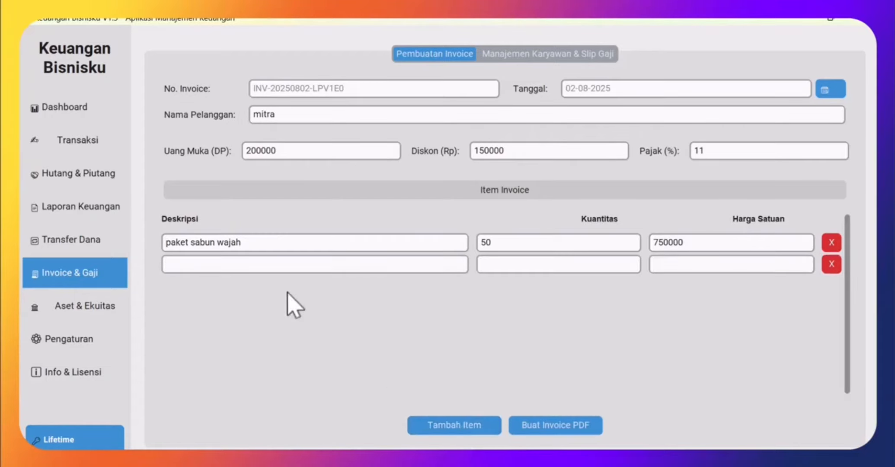
left_click(203, 266)
left_click(522, 265)
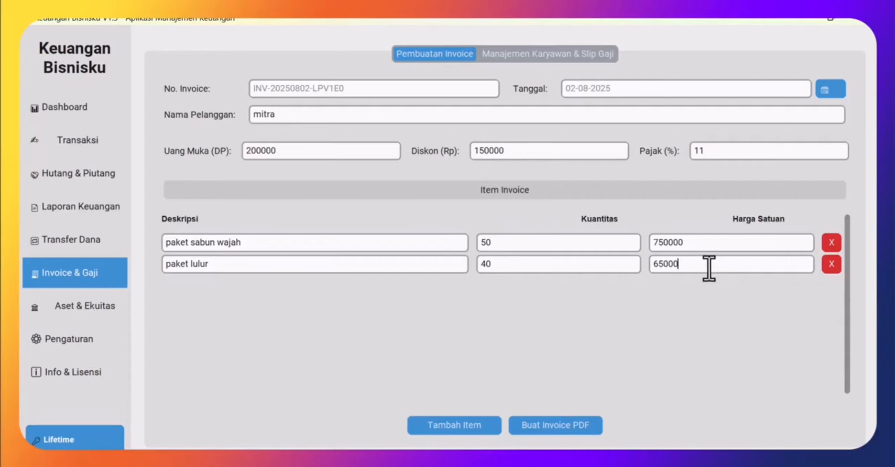
left_click(563, 426)
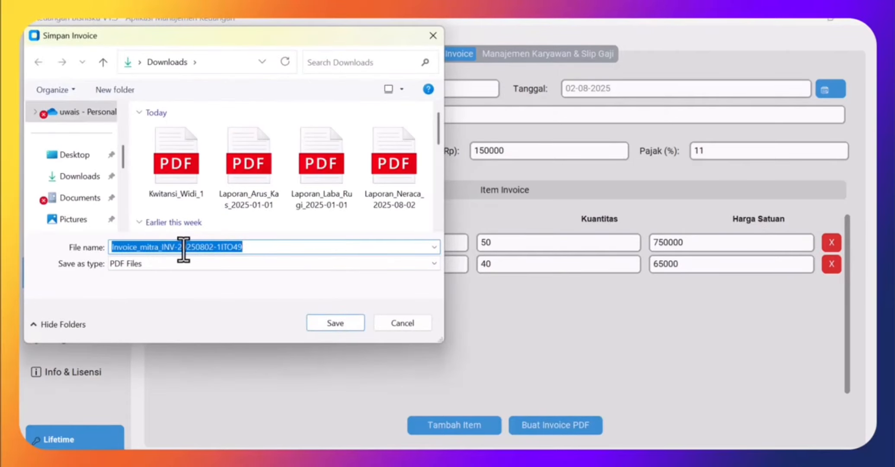
- Save the mitra invoice PDF to Downloads and acknowledge the success message
left_click(344, 328)
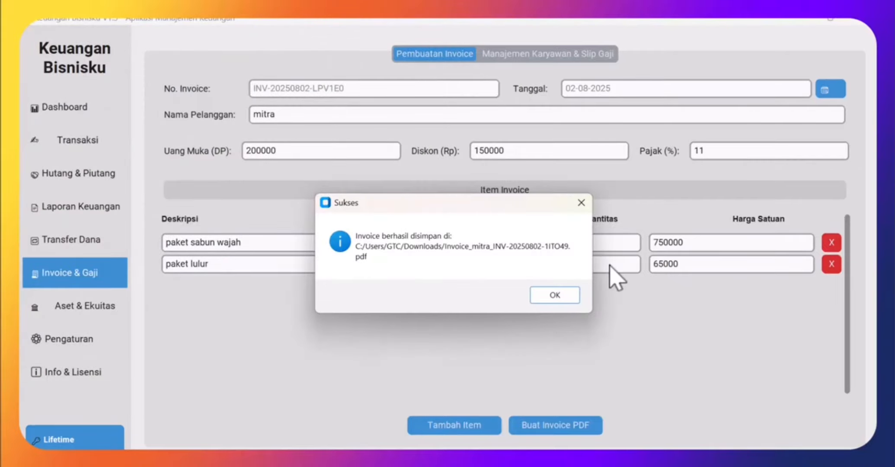
left_click(559, 298)
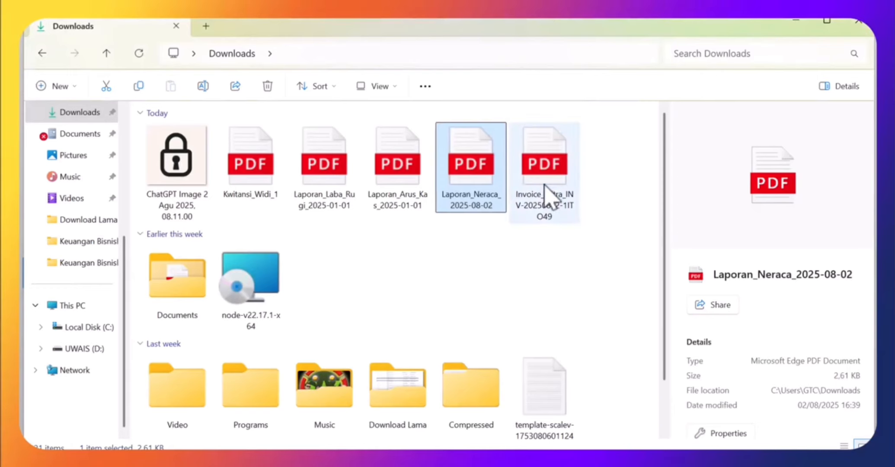
- Check the Invoice_mitra PDF in Edge: total Rp 44,344,500, Rp 44,144,500 due, then close it
left_click(547, 194)
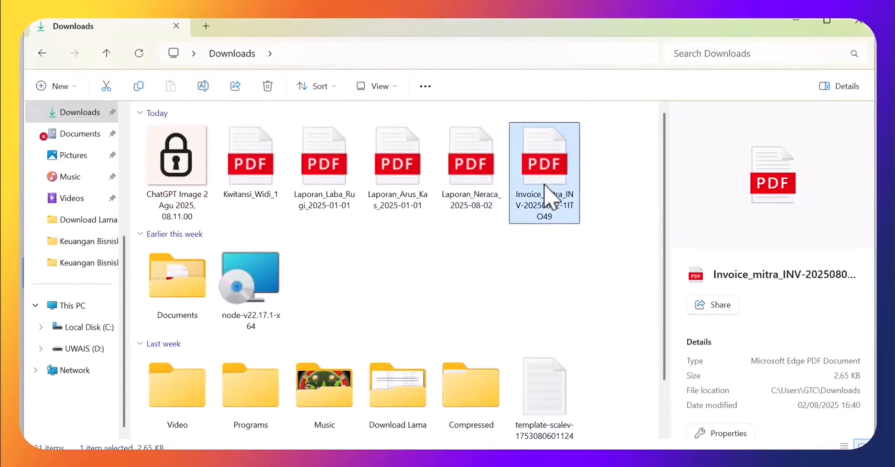
double_click(541, 214)
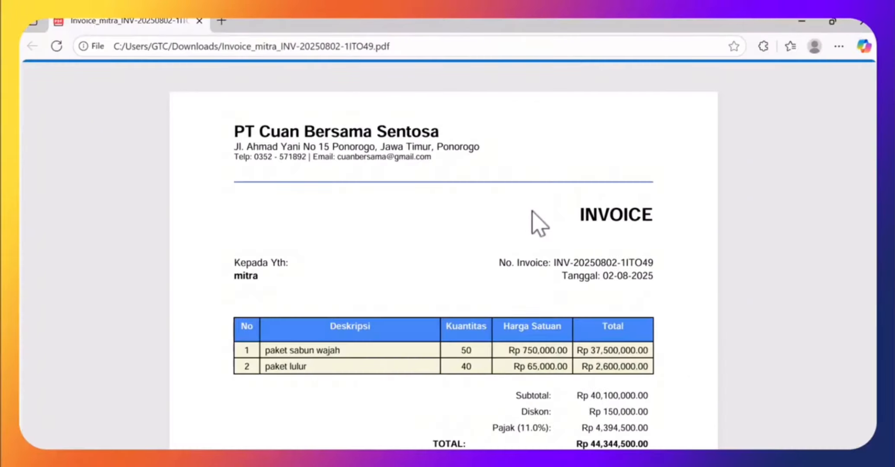
scroll(558, 256, "down", 1)
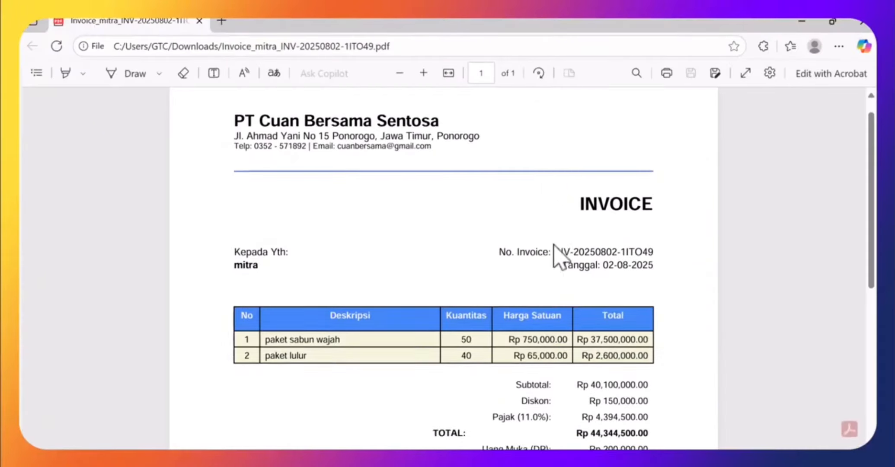
scroll(558, 256, "down", 8)
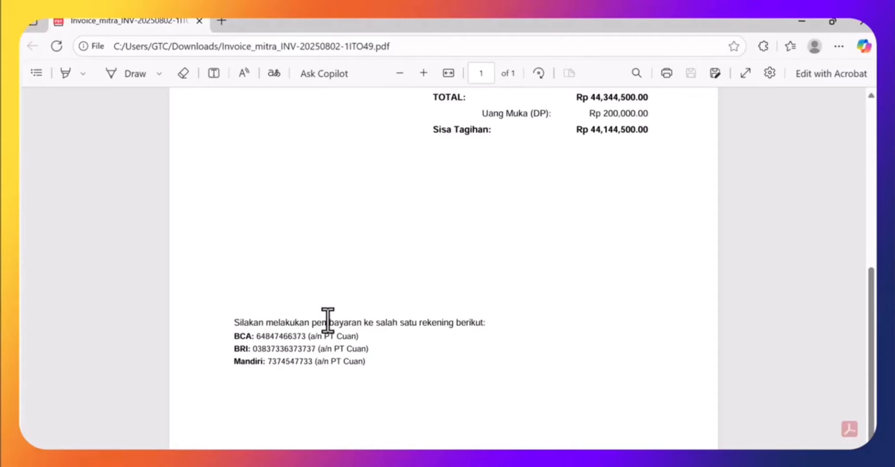
scroll(327, 320, "up", 8)
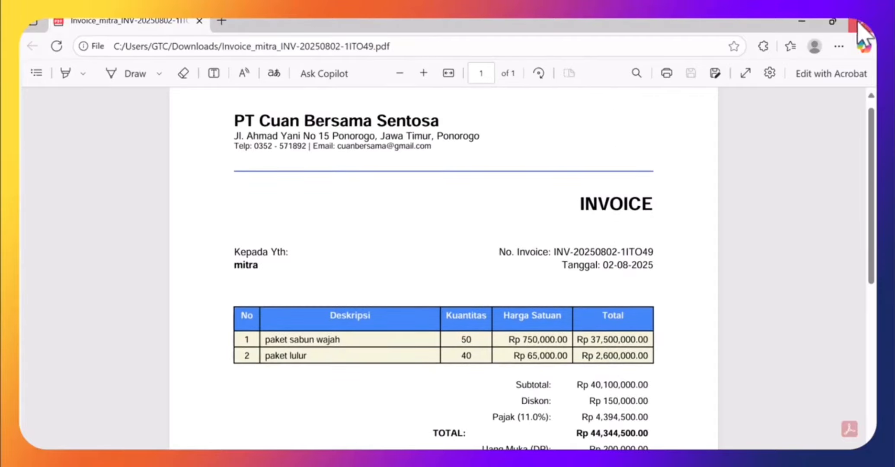
left_click(860, 24)
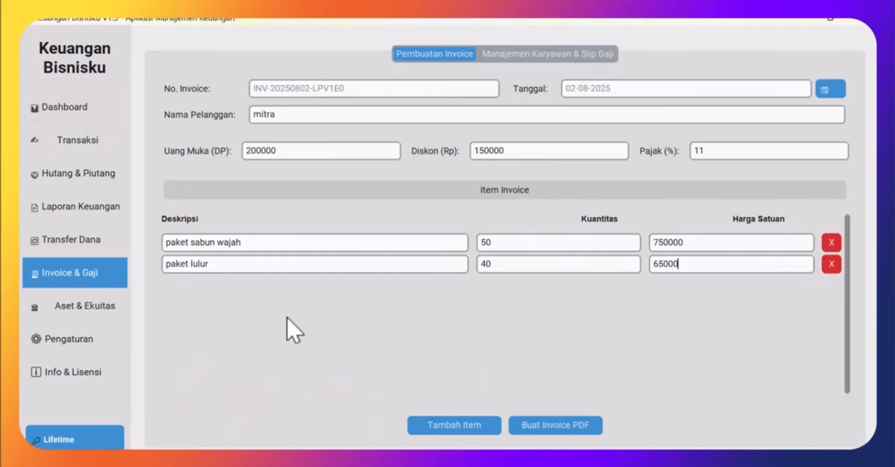
- Add a Marketing employee with base salary 1,500,000 to the staff list
left_click(527, 56)
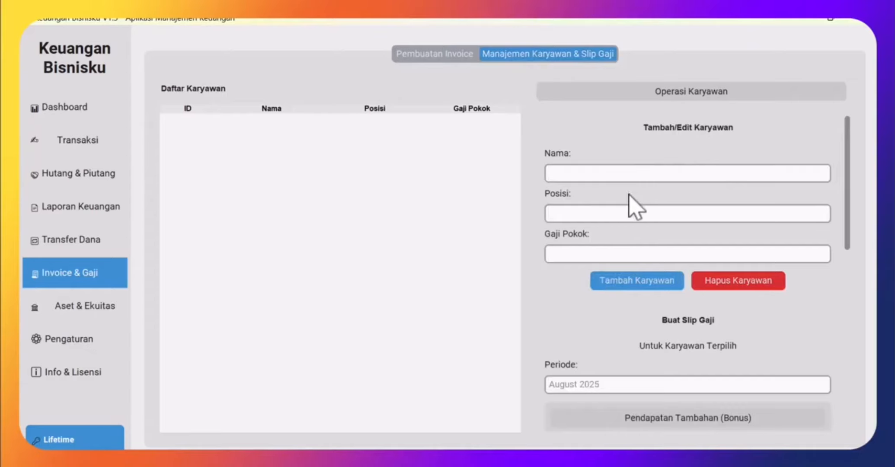
left_click(609, 175)
left_click(579, 216)
left_click(583, 255)
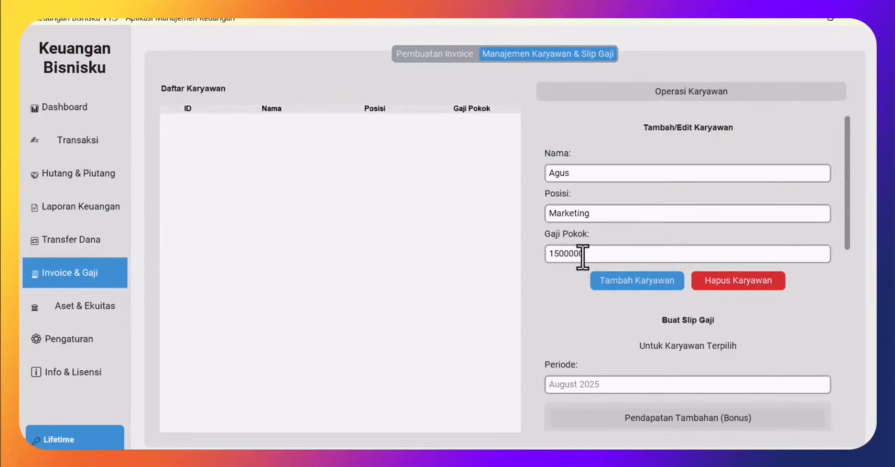
type("1500000")
left_click(604, 280)
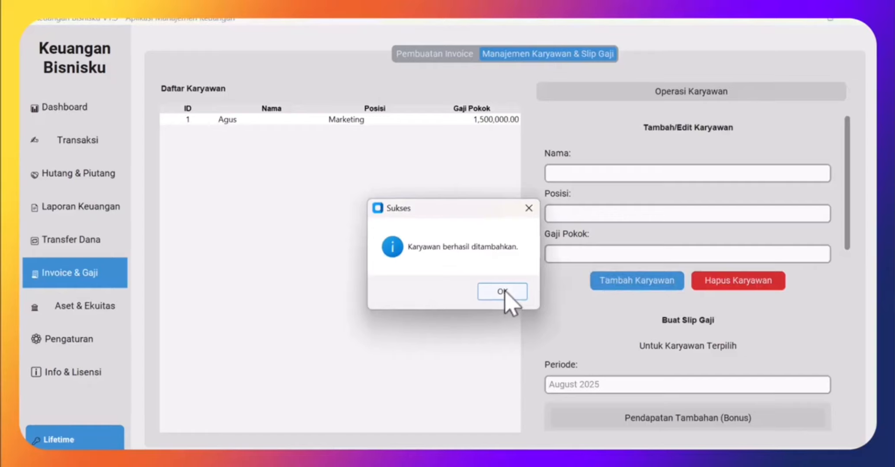
left_click(502, 292)
- Add a second employee in position HDR with base salary 3,000,000
left_click(566, 171)
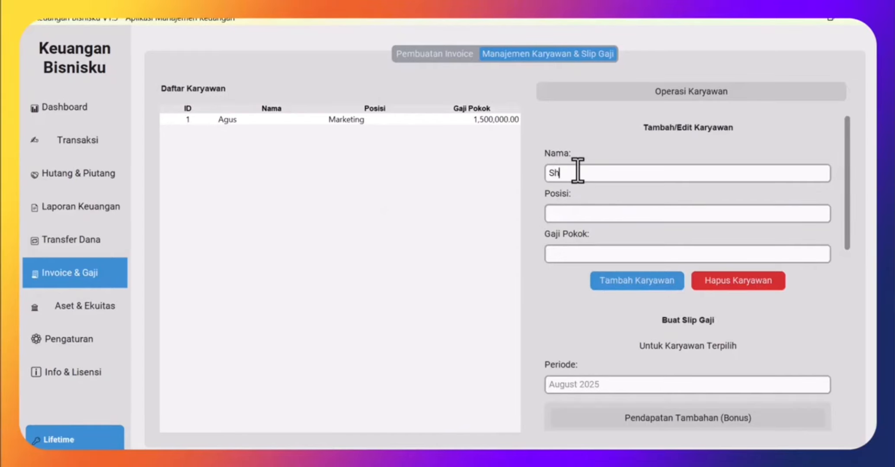
left_click(564, 212)
type("HDR")
left_click(568, 254)
type("3000000")
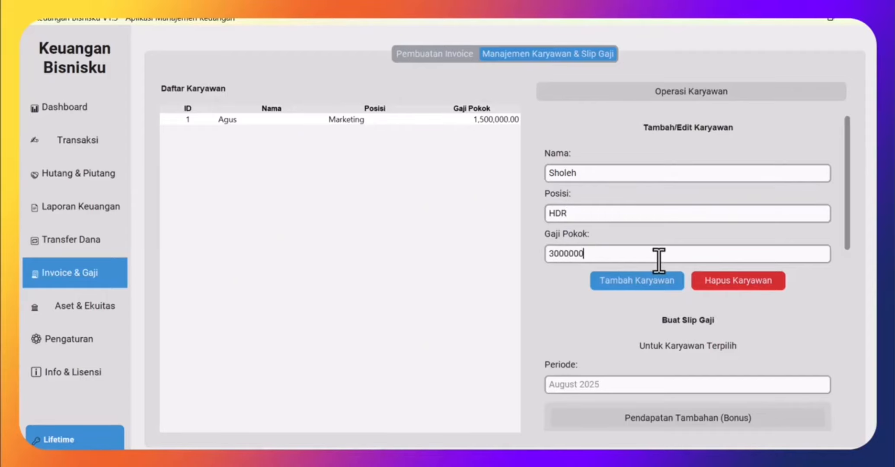
left_click(639, 281)
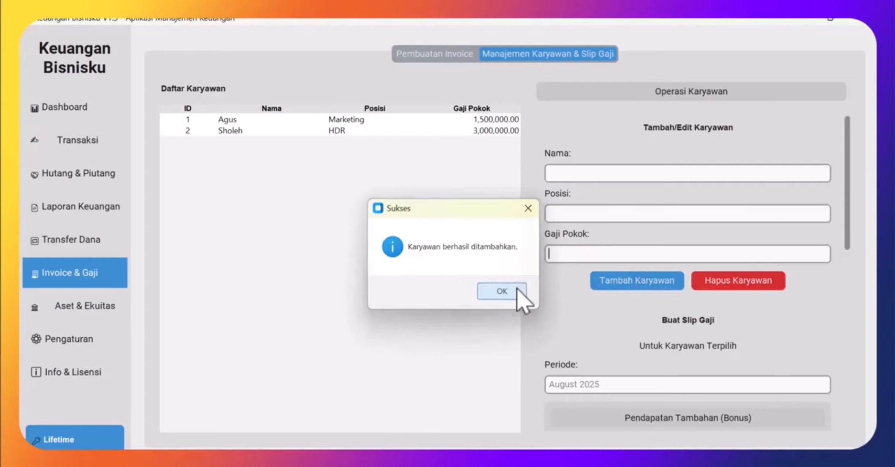
left_click(513, 289)
left_click(335, 122)
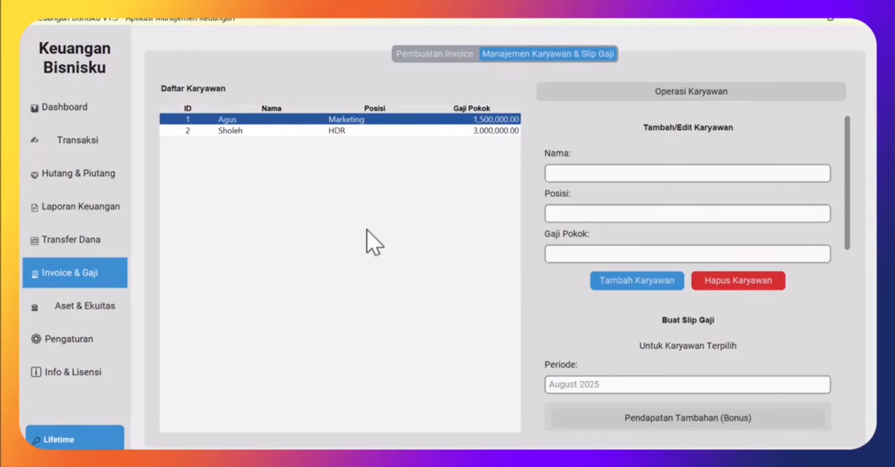
- Select the Marketing employee and set the payslip period to Agustus 2025
left_click(224, 131)
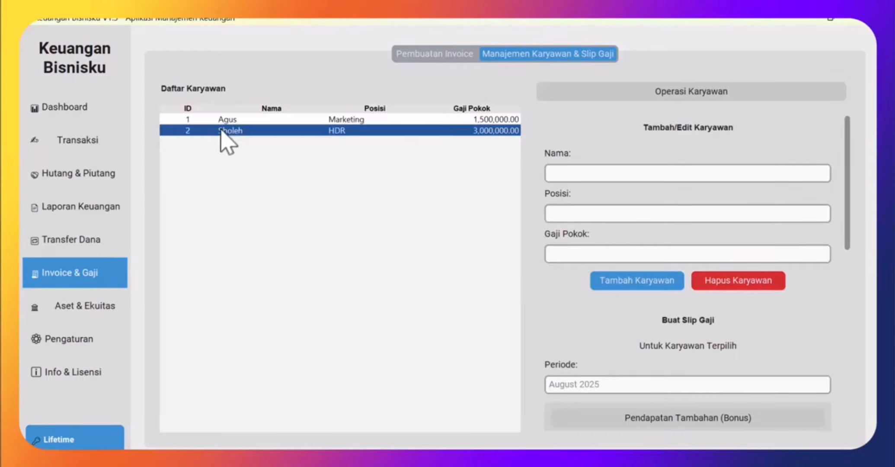
left_click(229, 122)
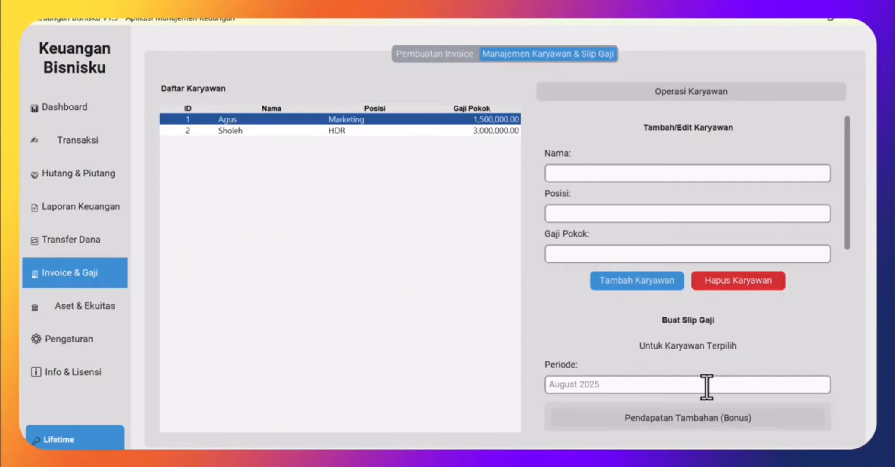
scroll(657, 368, "down", 2)
left_click(617, 359)
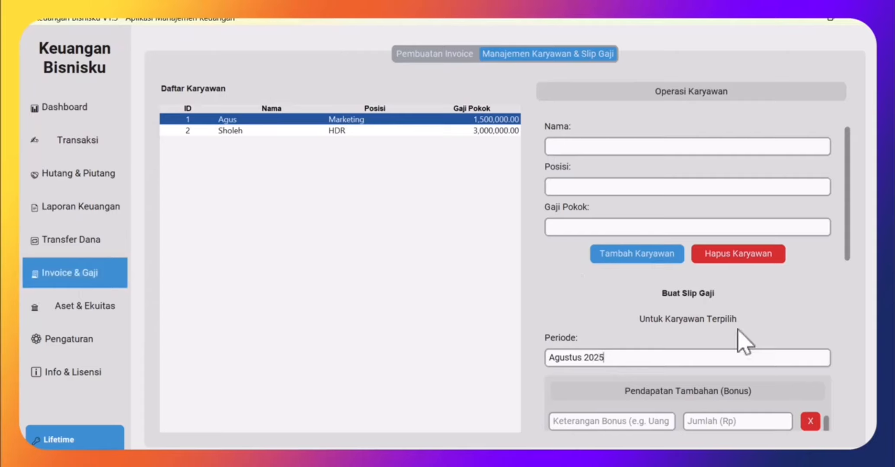
scroll(785, 303, "down", 3)
scroll(785, 304, "down", 7)
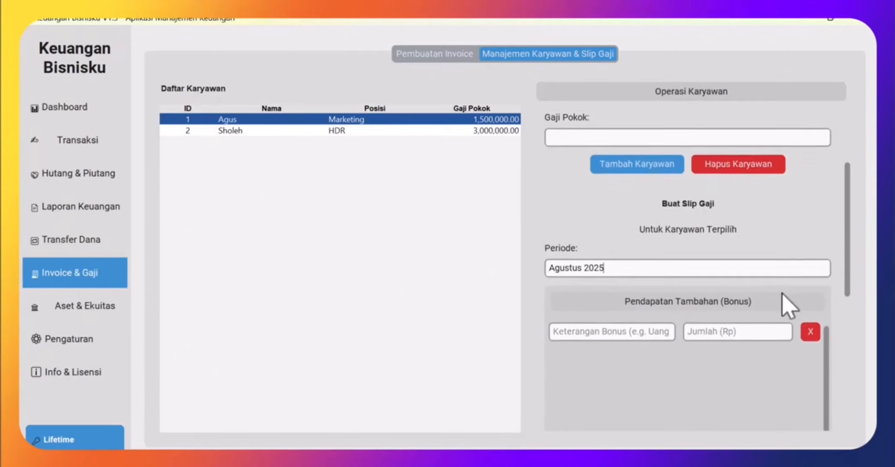
- Add bonuses Uang lembur 1000000 and Uang Makan 450000 to the payslip
left_click(560, 298)
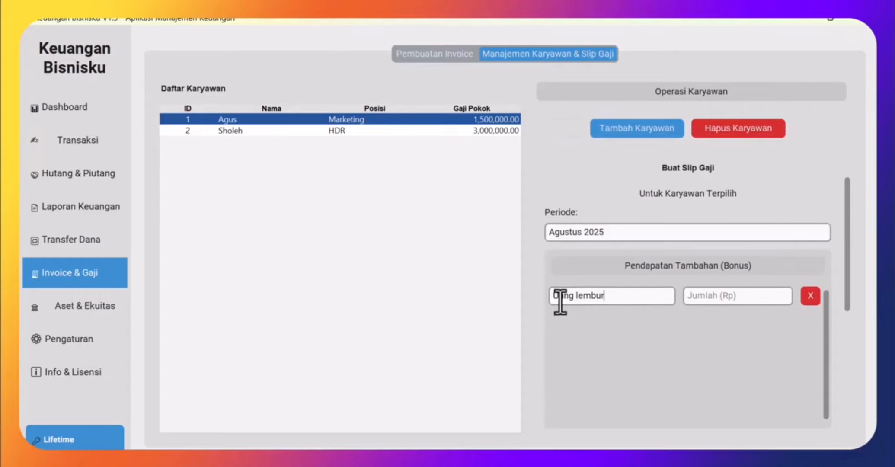
left_click(715, 299)
scroll(705, 320, "down", 1)
left_click(674, 409)
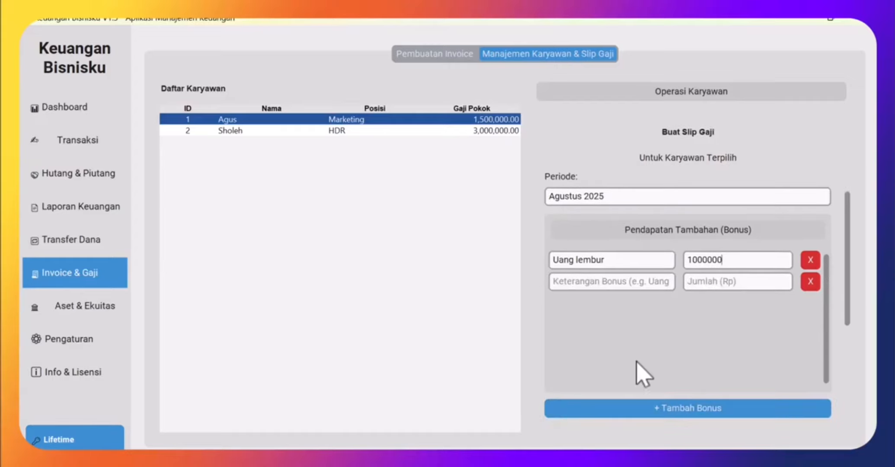
left_click(590, 284)
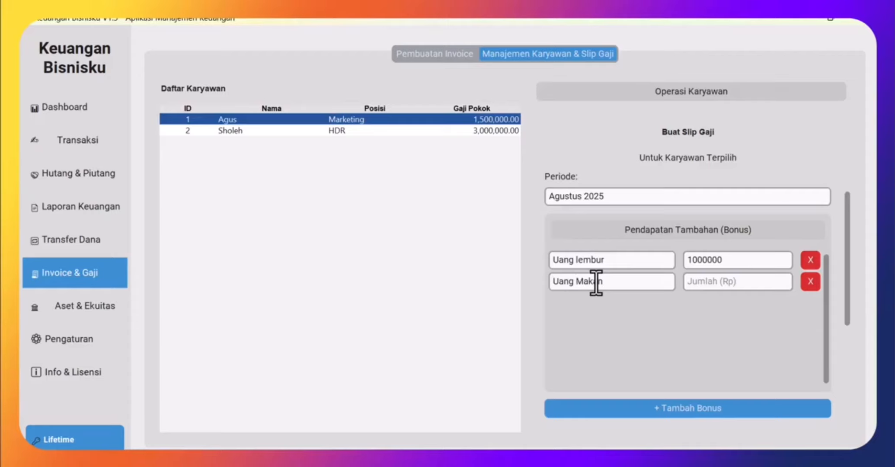
type("Uang Makan")
left_click(729, 282)
- Add a Denda Keterlambatan deduction of 150000
scroll(835, 310, "down", 3)
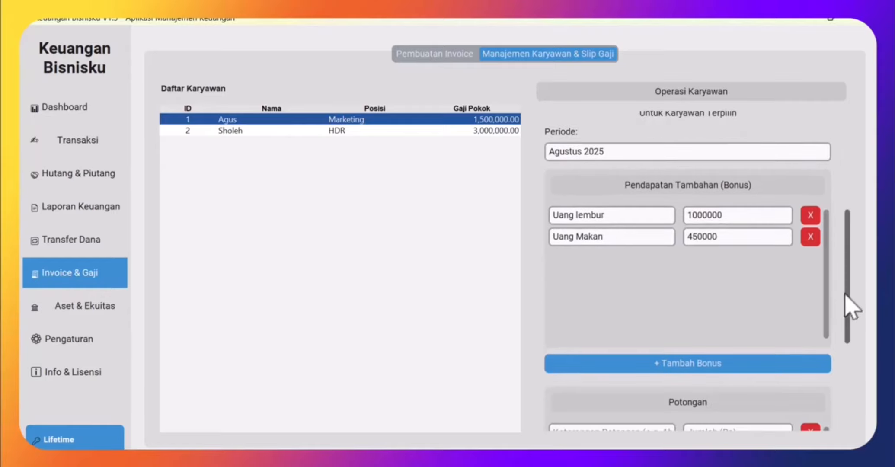
scroll(848, 318, "down", 3)
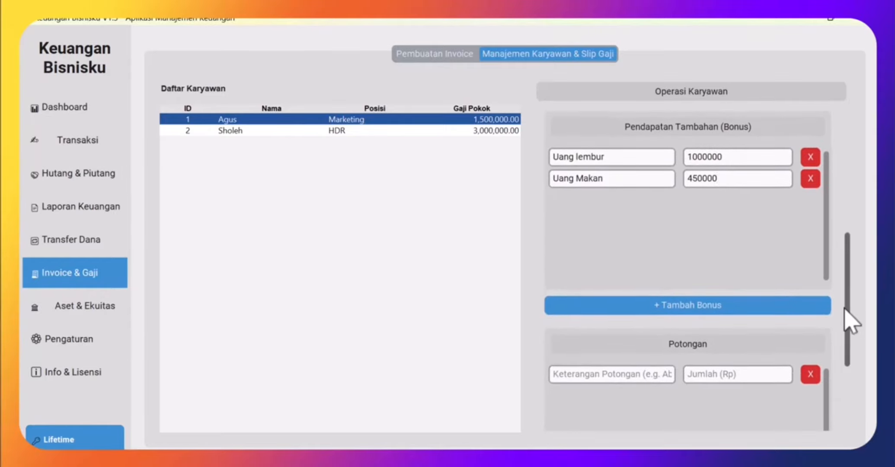
left_click(584, 375)
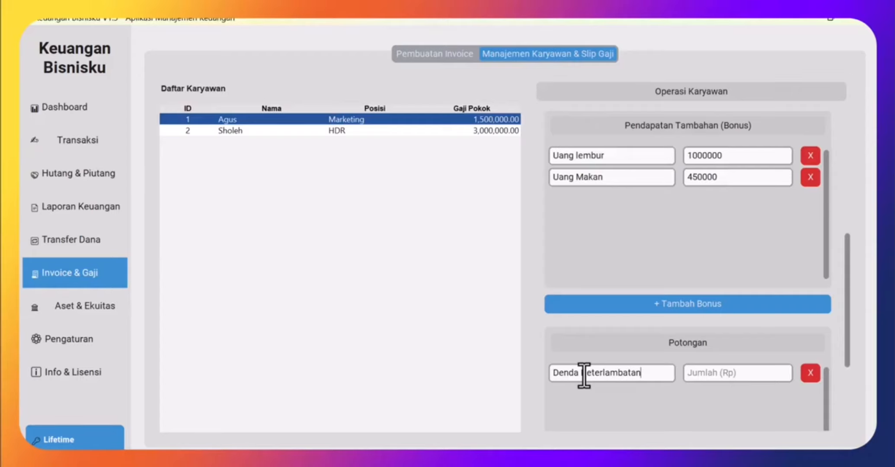
left_click(696, 379)
left_click_drag(848, 293, 872, 393)
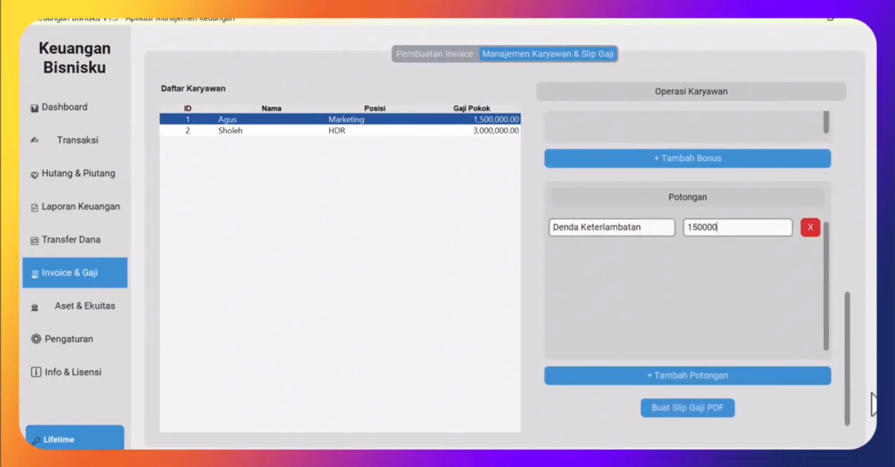
left_click(692, 411)
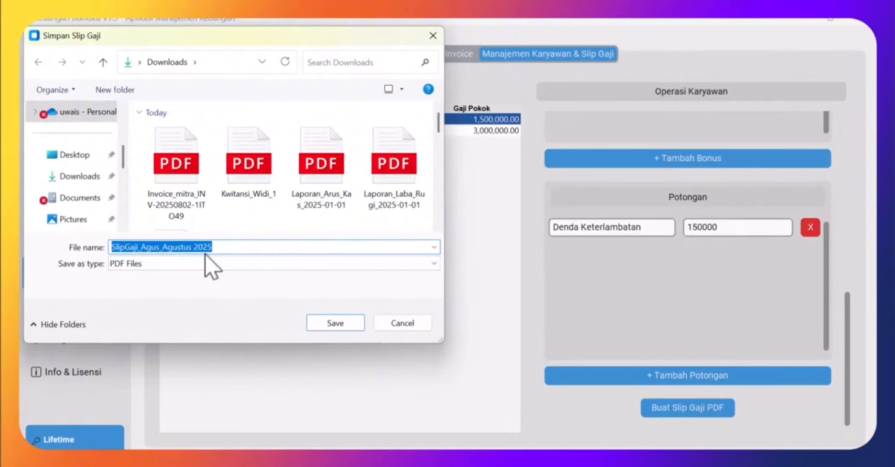
- Save the Agustus 2025 payslip PDF to Downloads and acknowledge the confirmation
left_click(343, 327)
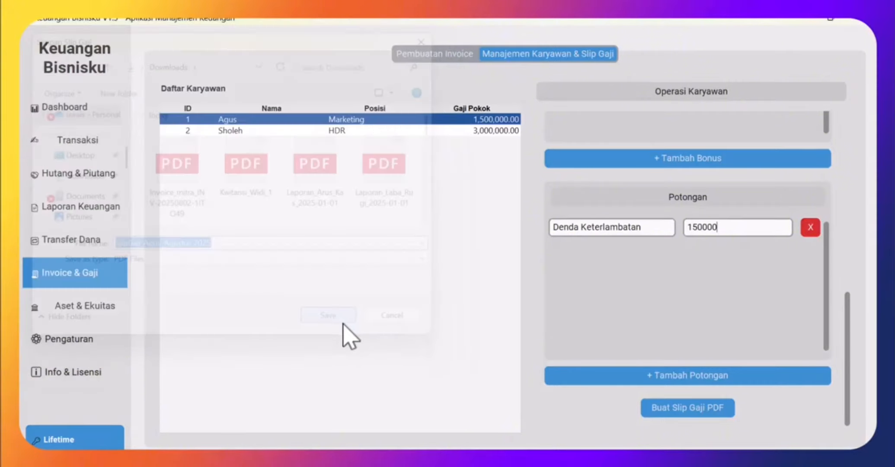
left_click(540, 290)
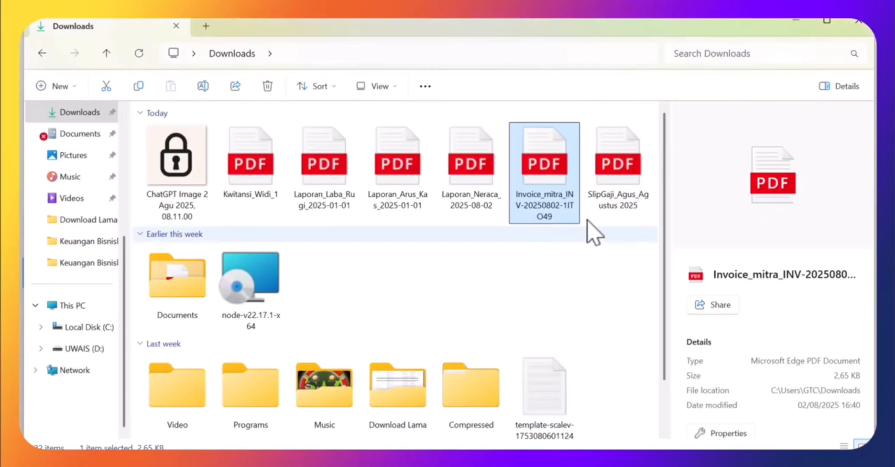
- Review the payslip PDF showing Rp 2,800,000.00 take-home pay, then return to the app's dashboard
left_click(616, 208)
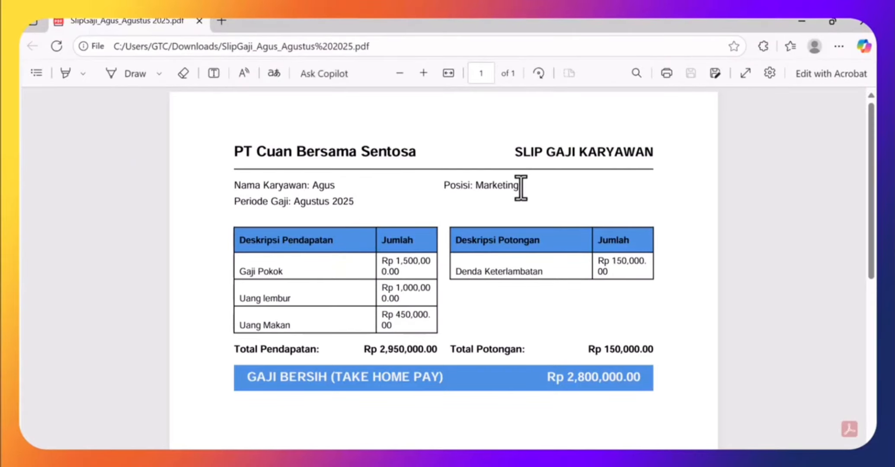
scroll(322, 242, "down", 2)
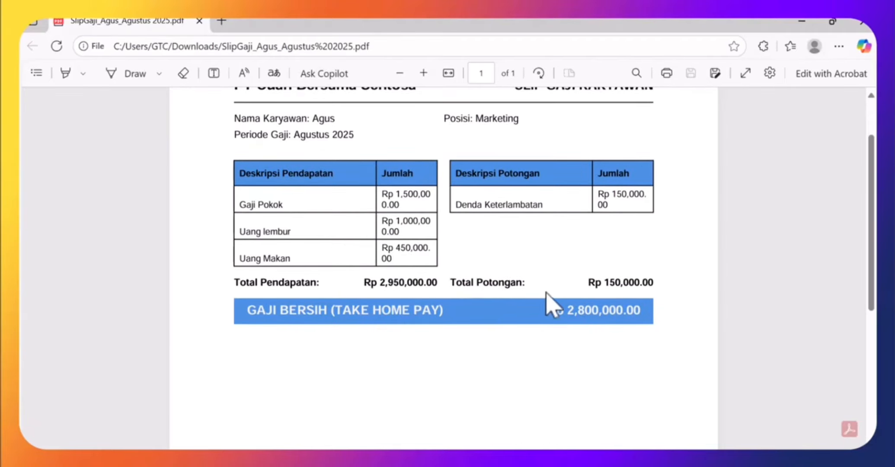
scroll(411, 315, "down", 5)
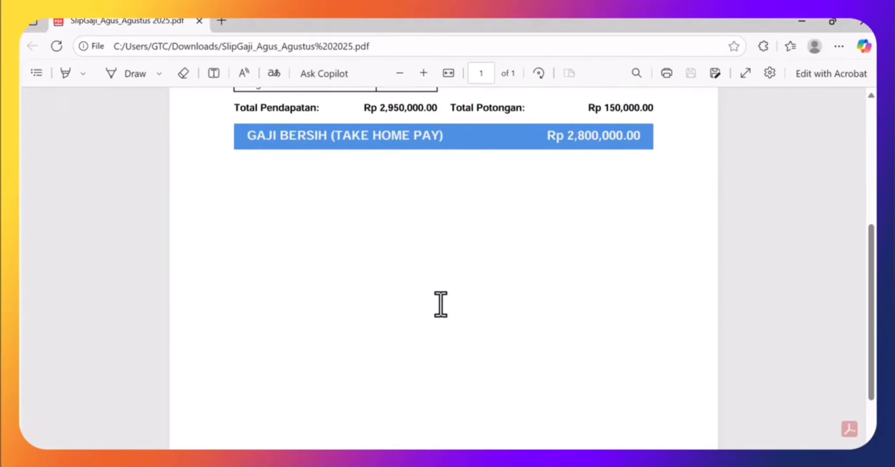
scroll(445, 311, "up", 7)
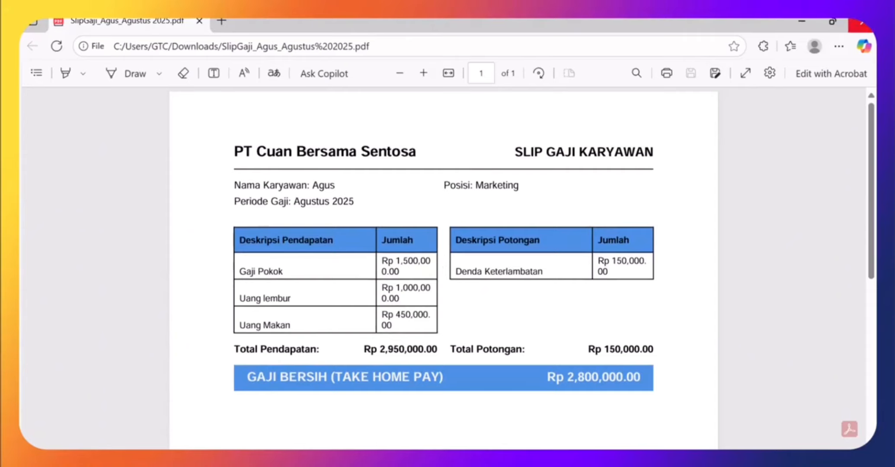
left_click(868, 27)
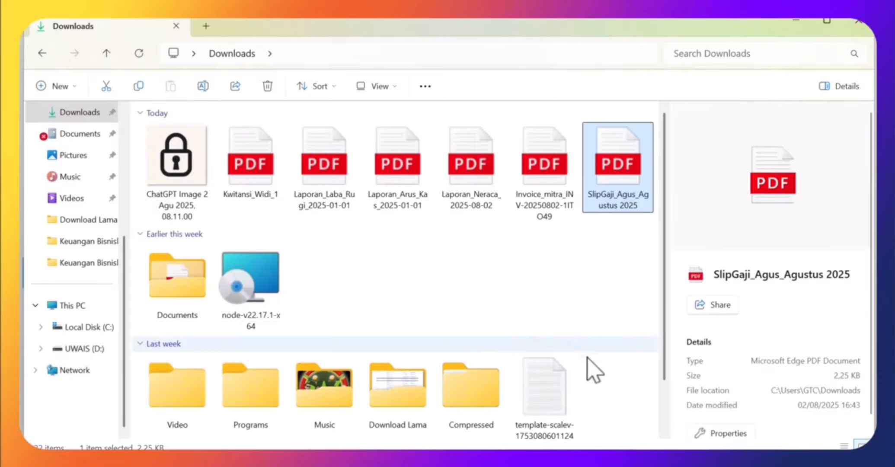
left_click(605, 416)
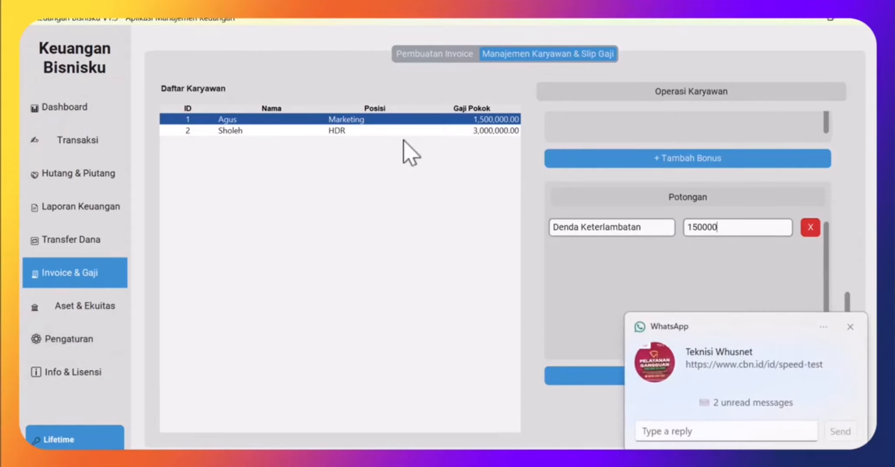
left_click(851, 326)
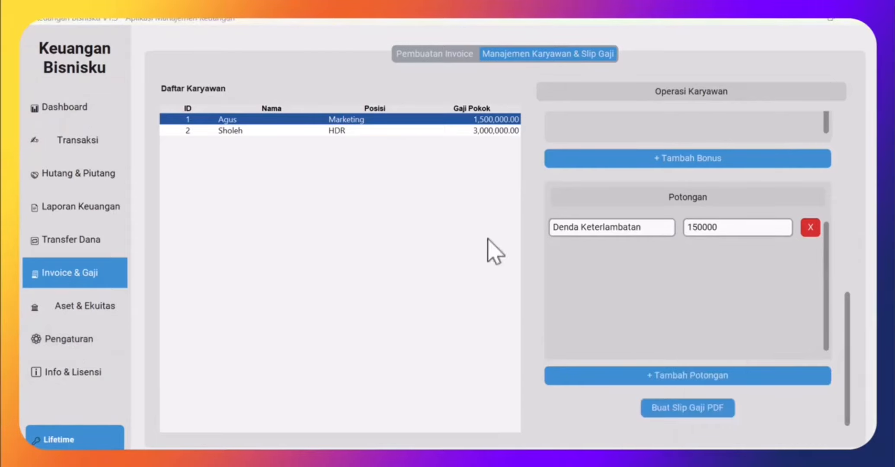
left_click(88, 108)
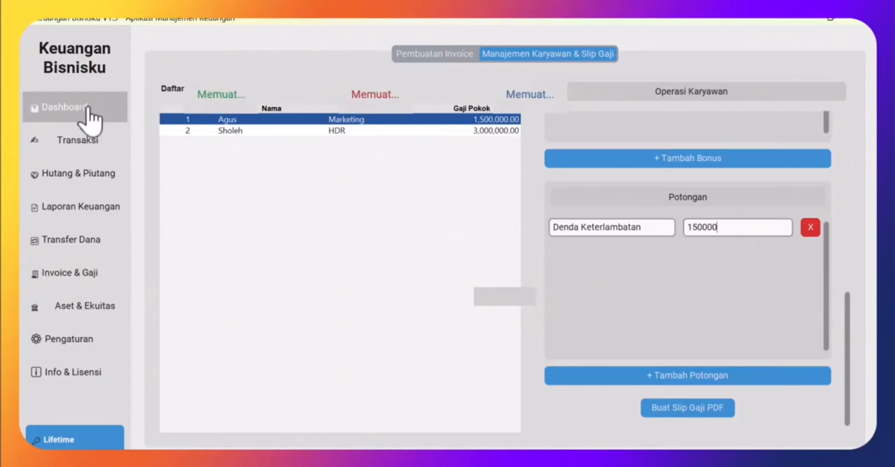